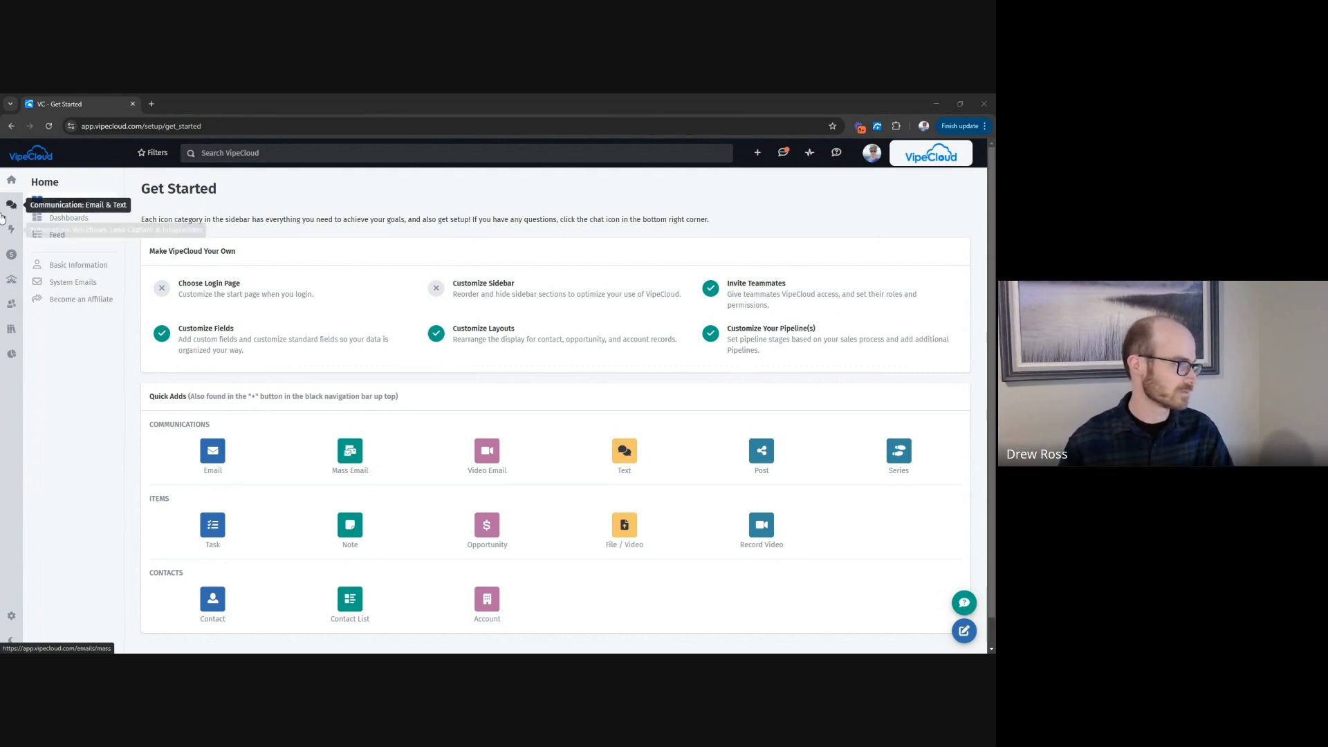
Open the text keywords in the automation section and review the existing keyword actions.
{"action": "left_click", "coordinate": [7, 230]}
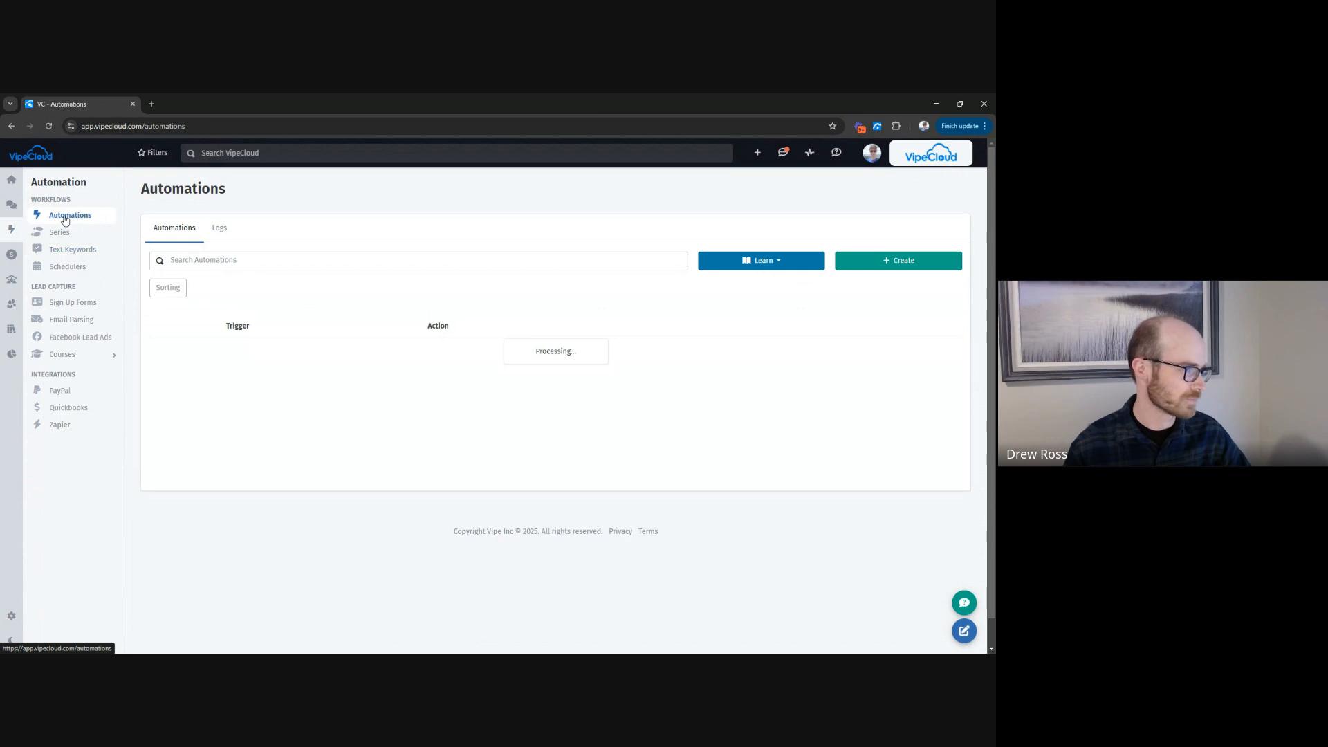
{"action": "left_click", "coordinate": [79, 253]}
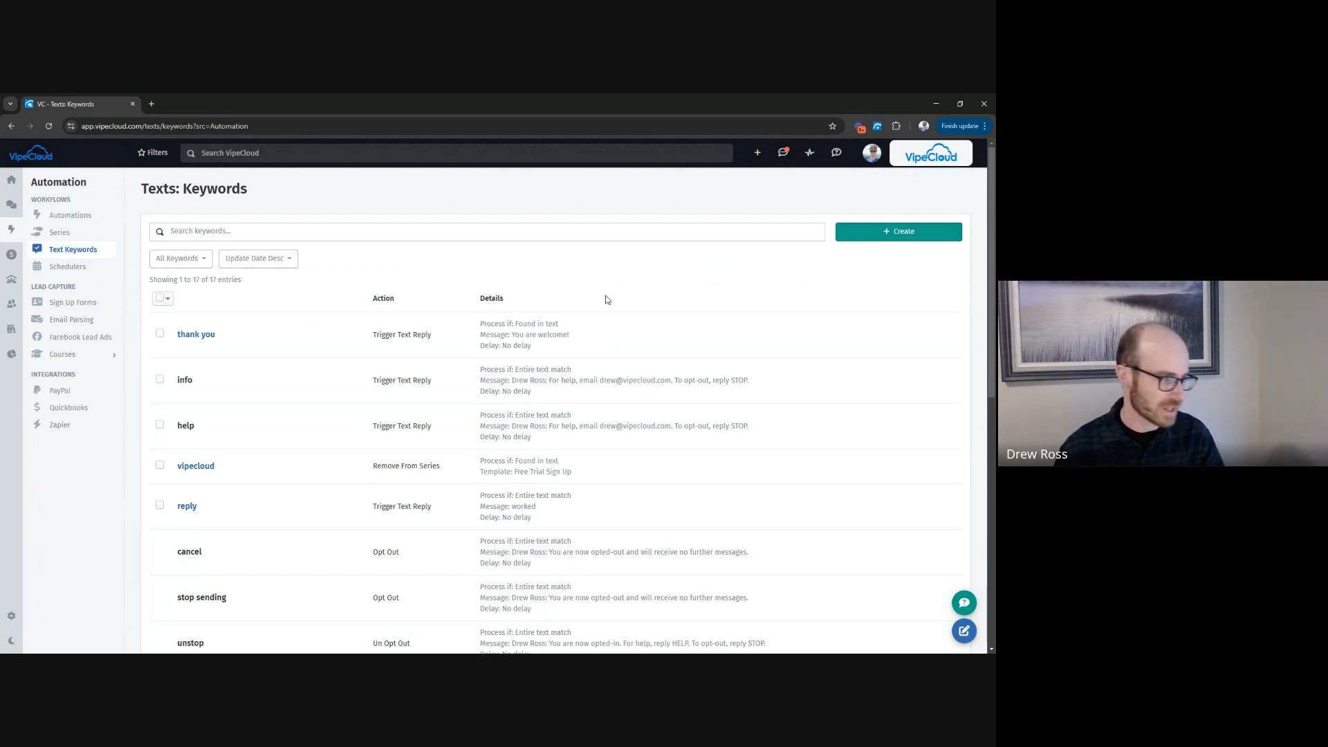
{"action": "scroll", "coordinate": [607, 300], "scroll_direction": "down", "scroll_amount": 3}
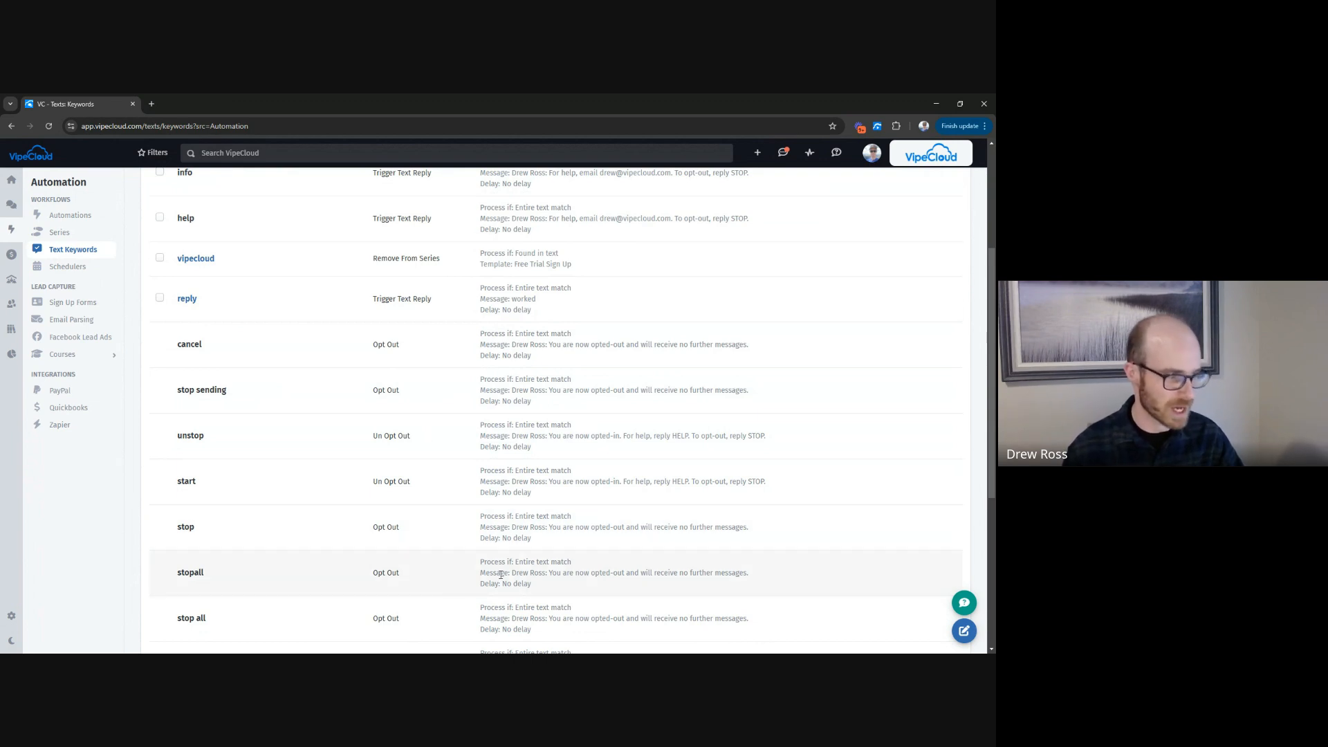
{"action": "scroll", "coordinate": [417, 525], "scroll_direction": "up", "scroll_amount": 3}
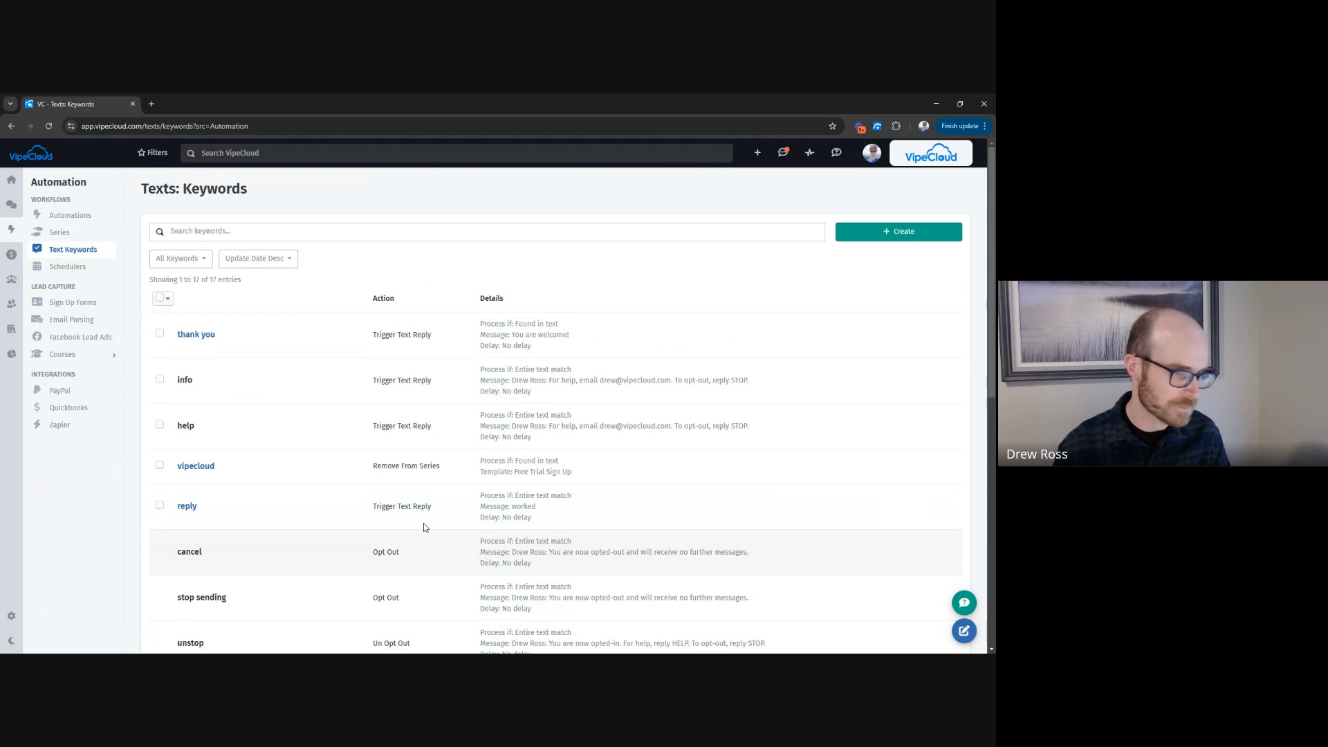
Start a new keyword action for "Spring Promo", processed if the keyword is found anywhere within an inbound text.
{"action": "left_click", "coordinate": [890, 238]}
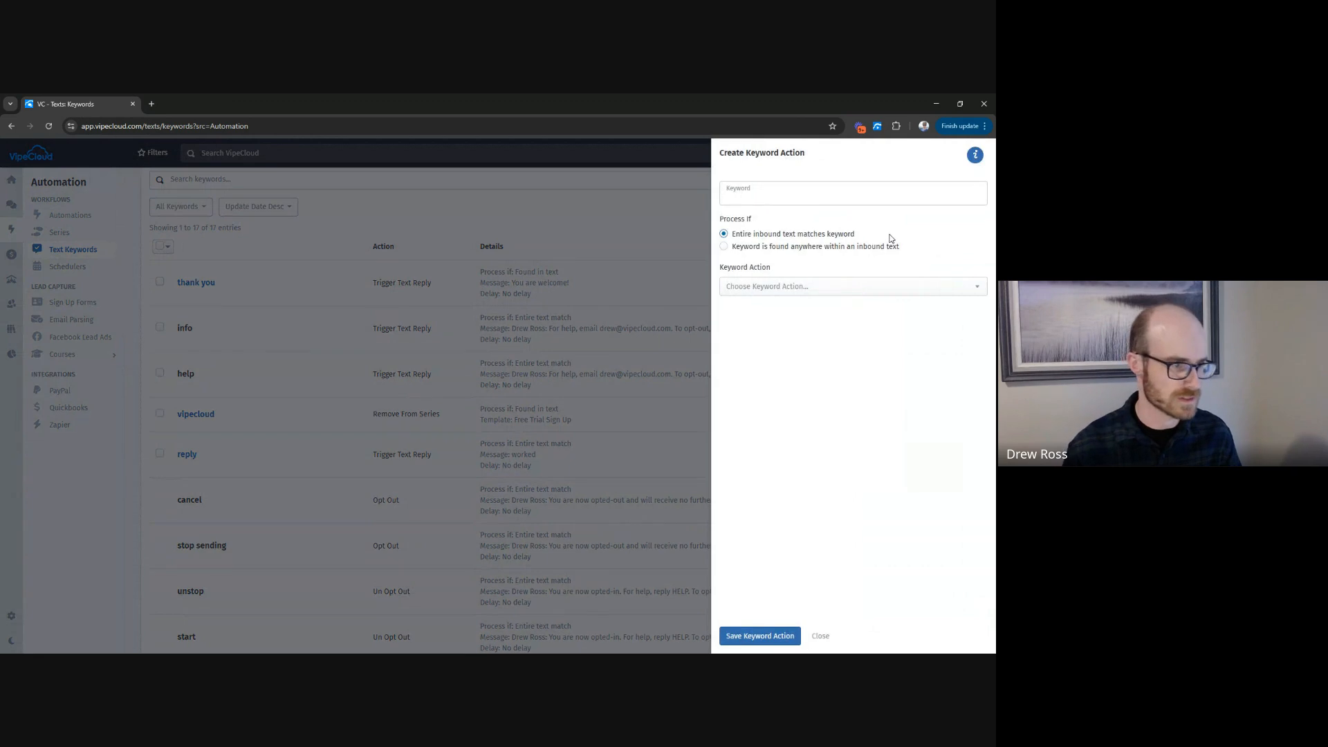
{"action": "left_click", "coordinate": [776, 196]}
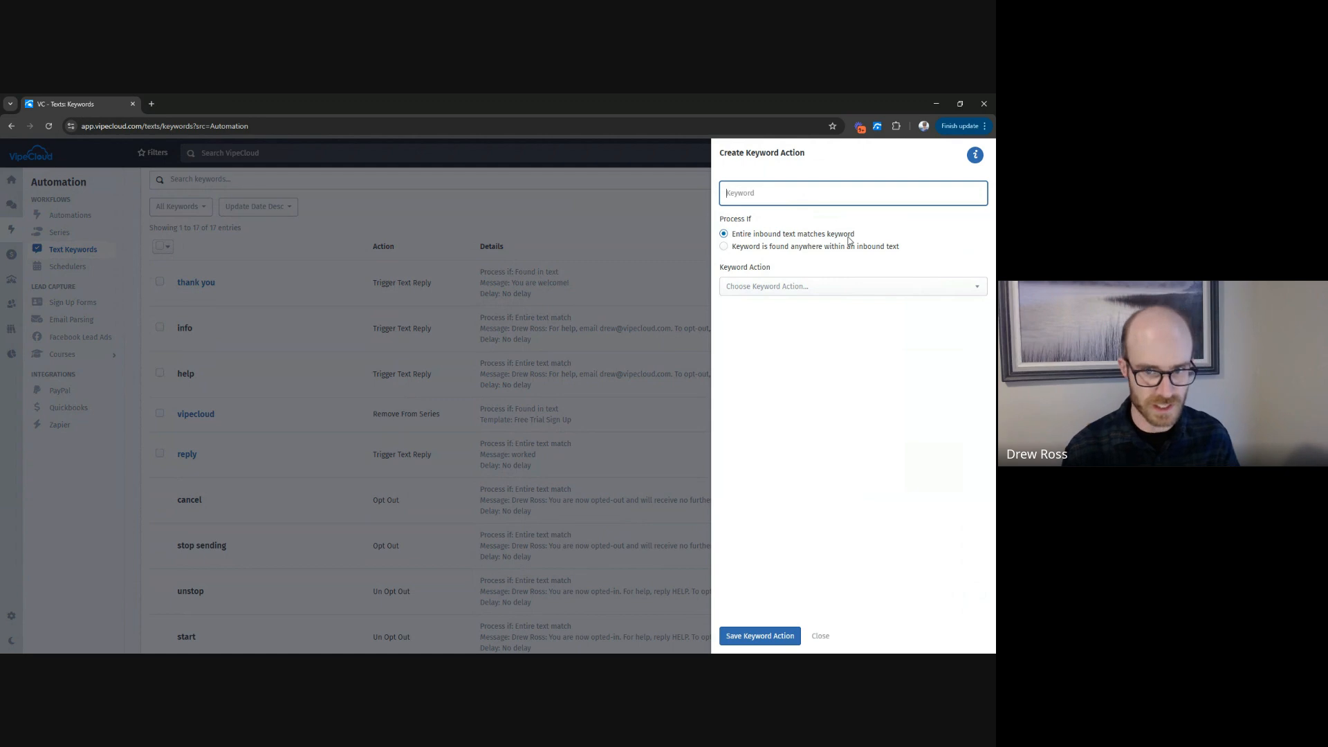
{"action": "type", "text": "Spring Promo"}
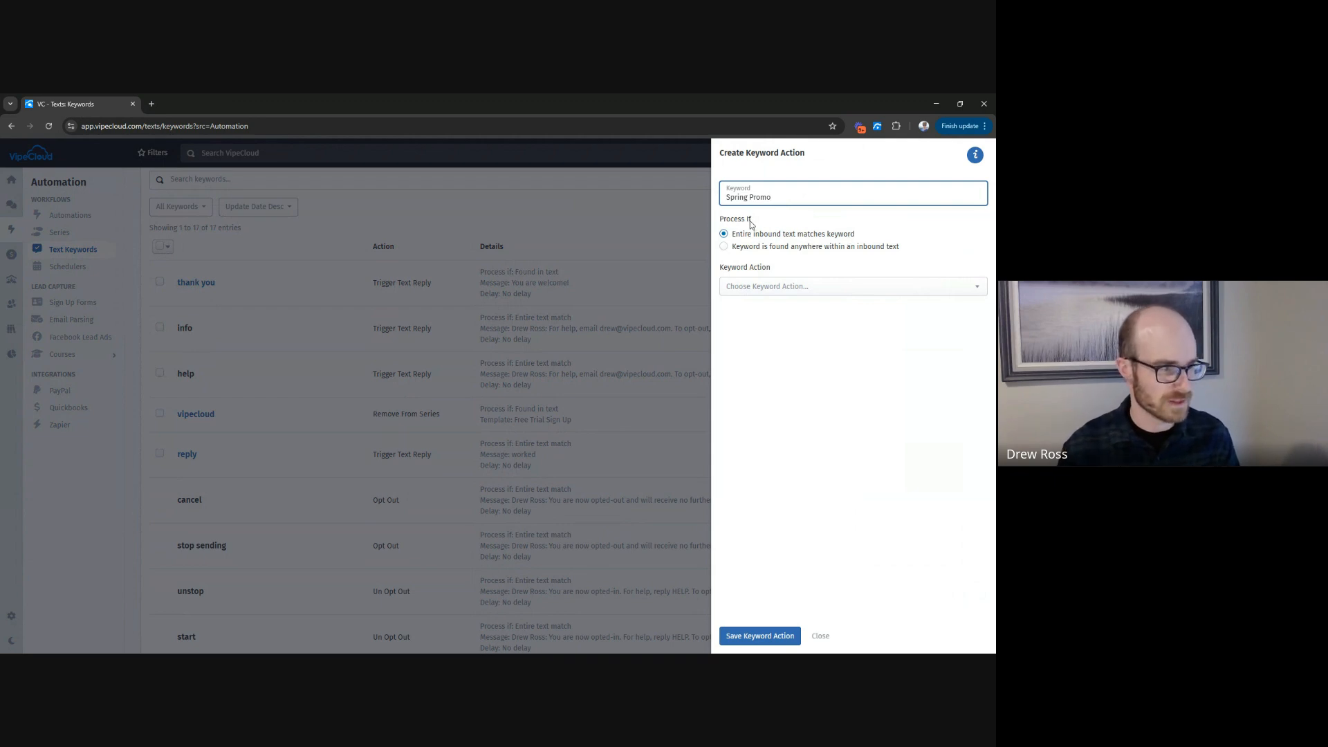
{"action": "left_click_drag", "start_coordinate": [733, 198], "coordinate": [778, 197]}
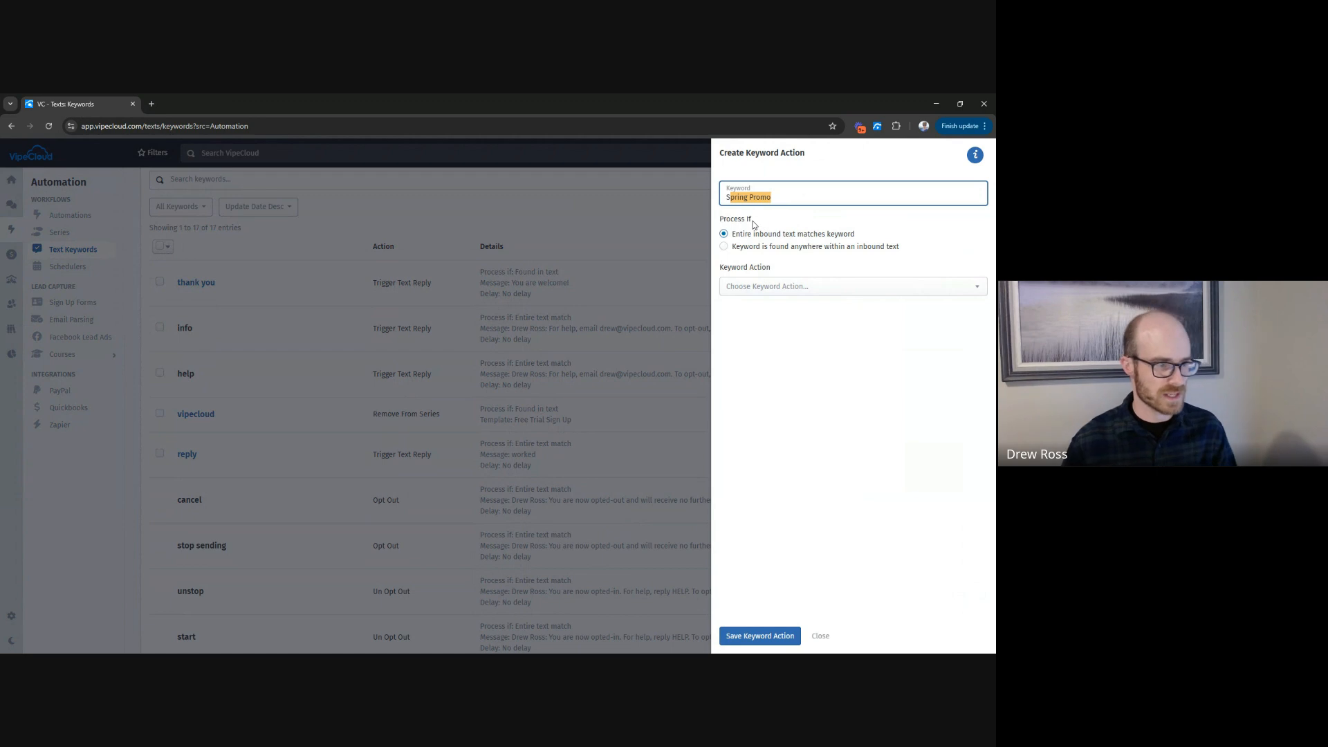
{"action": "left_click", "coordinate": [724, 246]}
{"action": "left_click", "coordinate": [724, 234]}
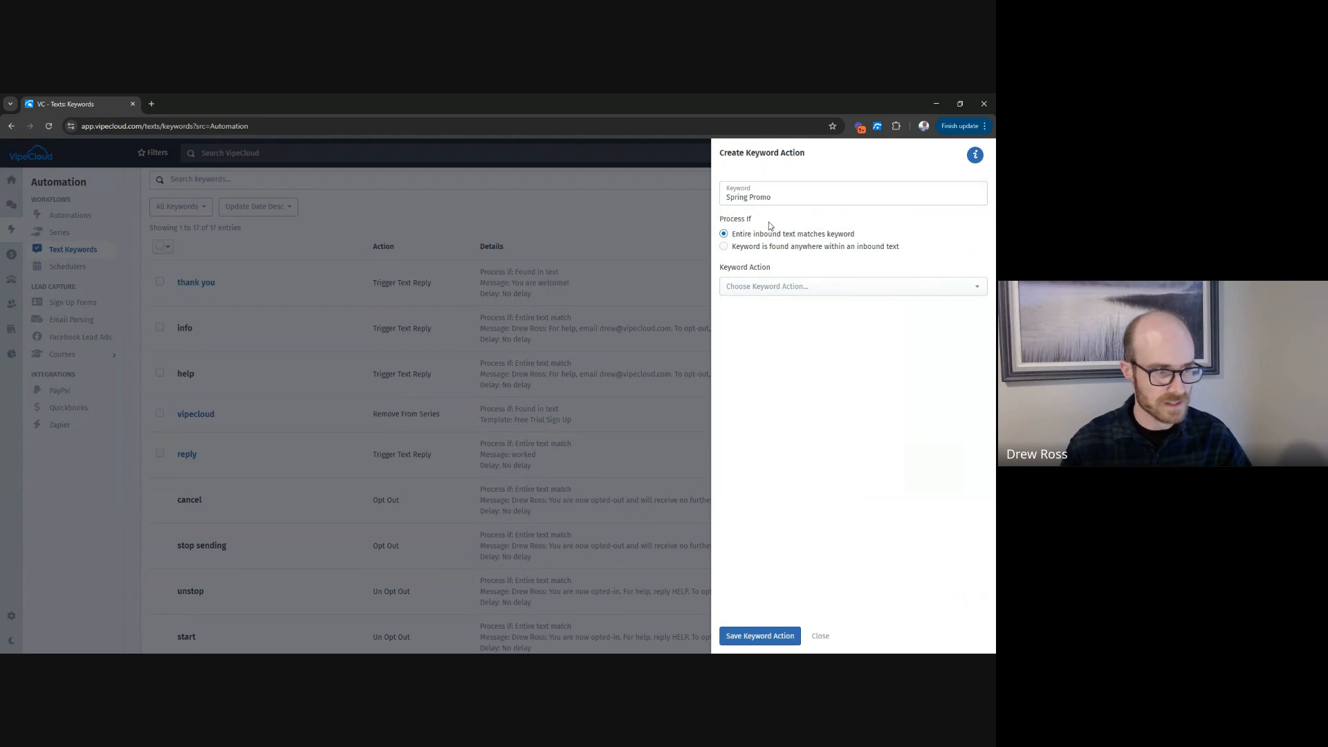
{"action": "left_click", "coordinate": [745, 250]}
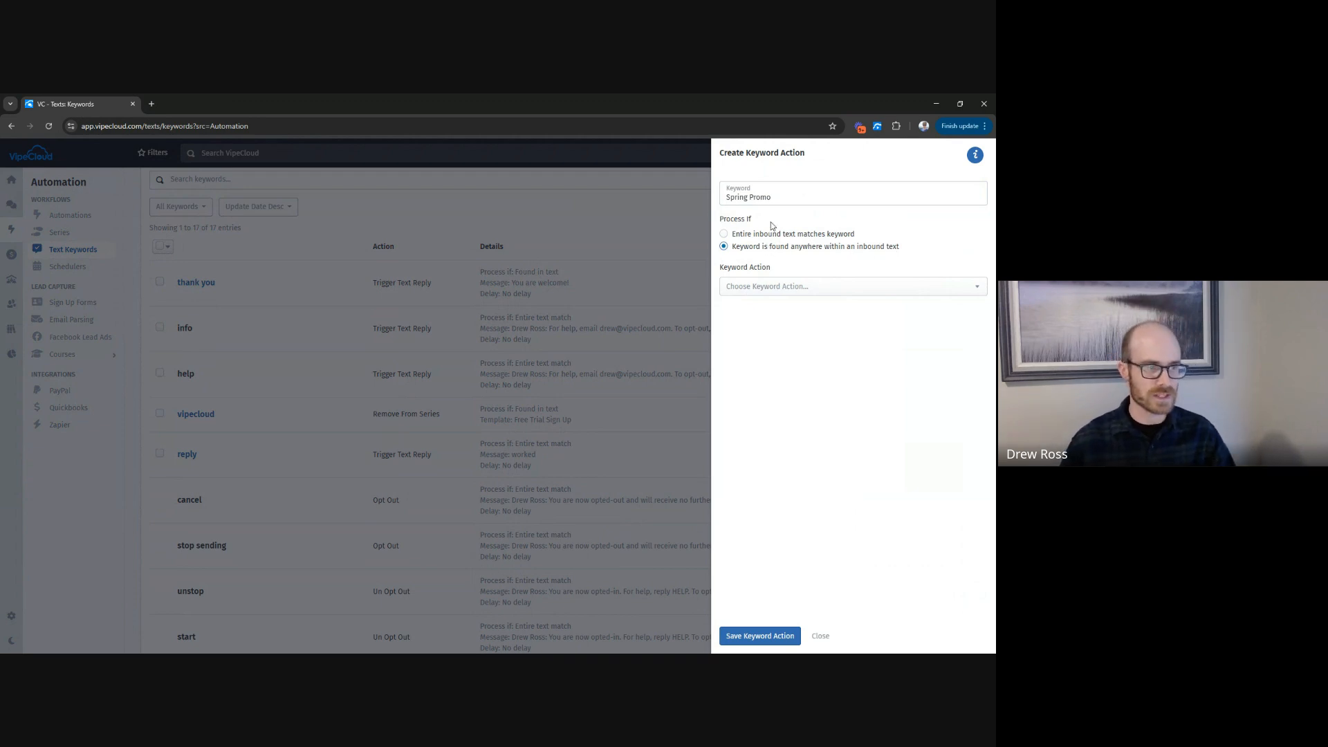
Extend the keyword to "Hey I'm interested in the Spring Promo".
{"action": "left_click", "coordinate": [733, 197]}
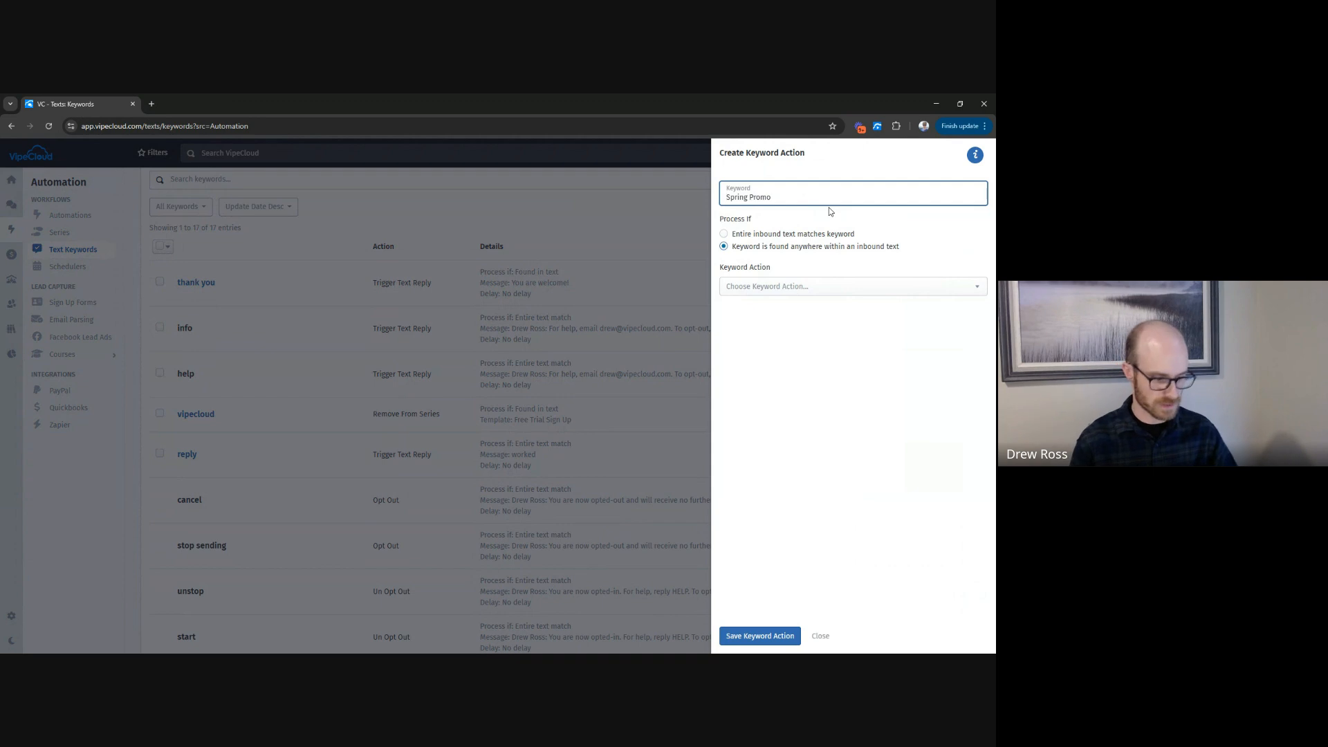
{"action": "type", "text": "Hey I'm intereste"}
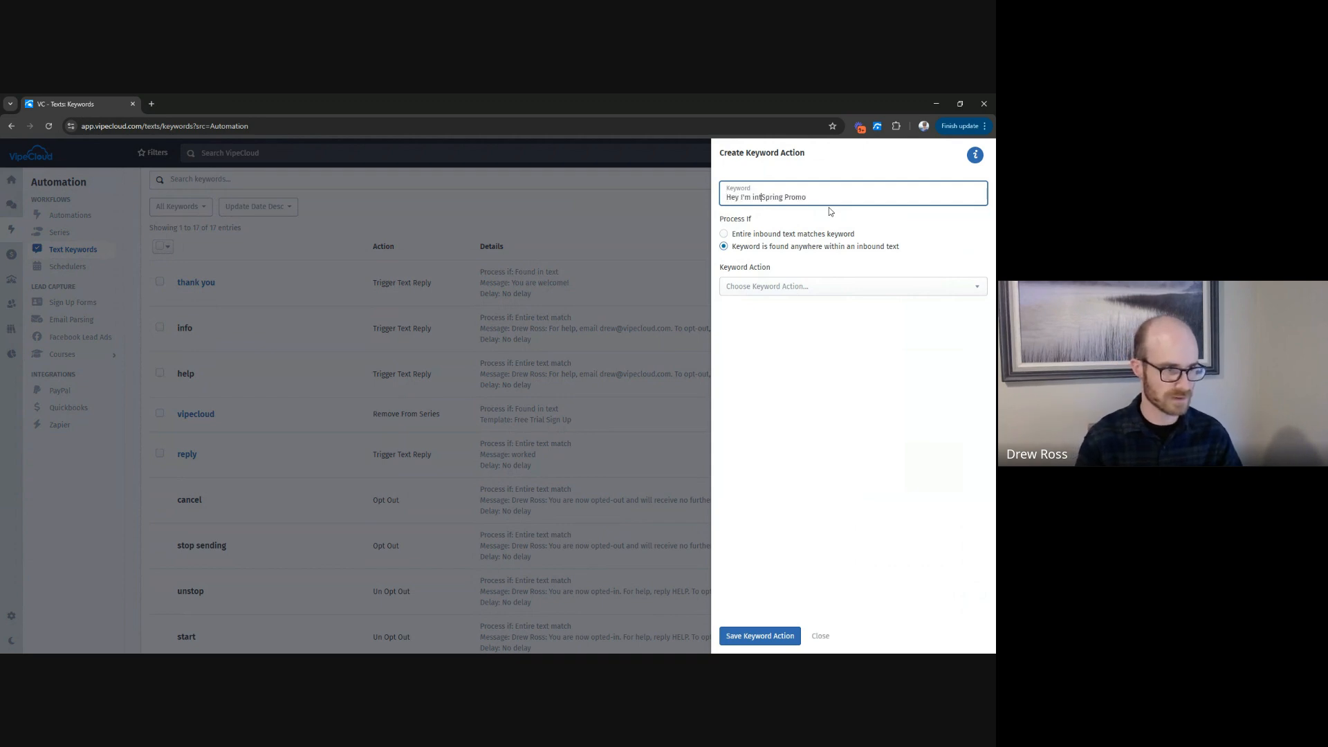
{"action": "type", "text": "d in the"}
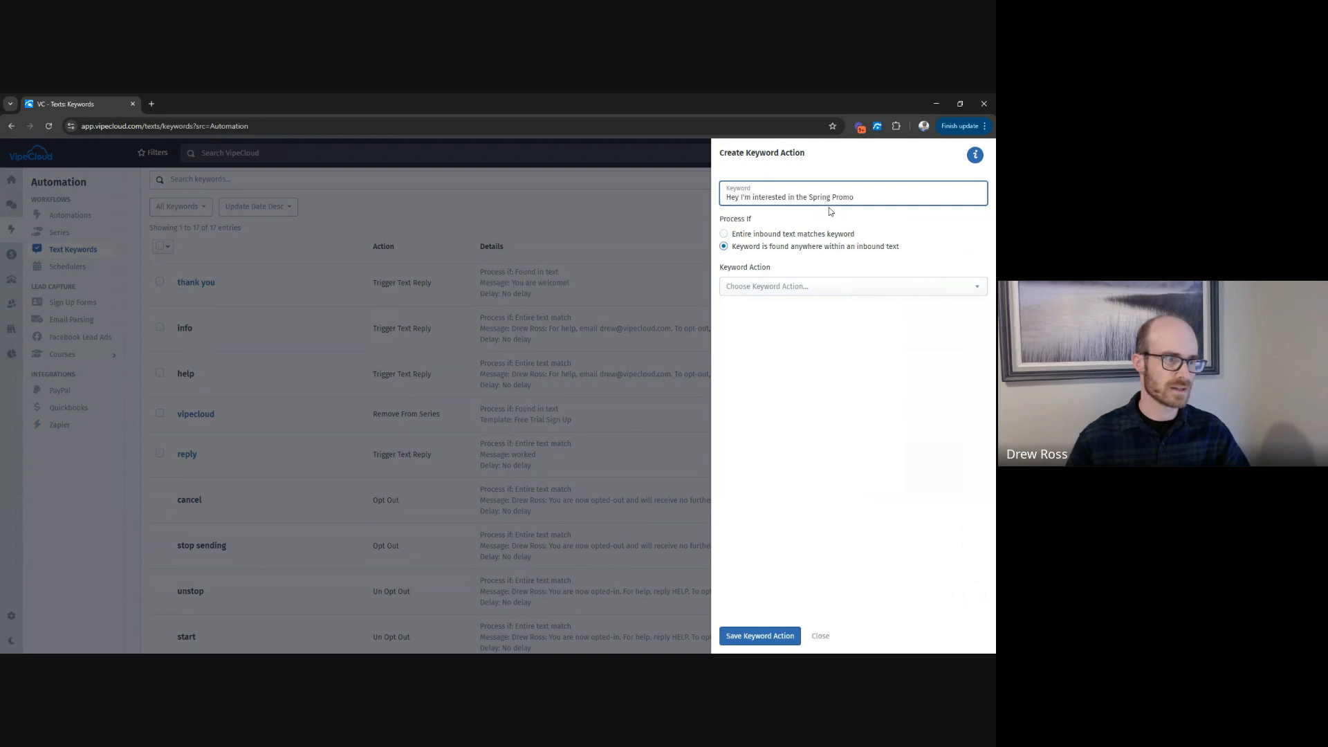
{"action": "left_click_drag", "start_coordinate": [727, 198], "coordinate": [844, 199]}
{"action": "left_click", "coordinate": [867, 193]}
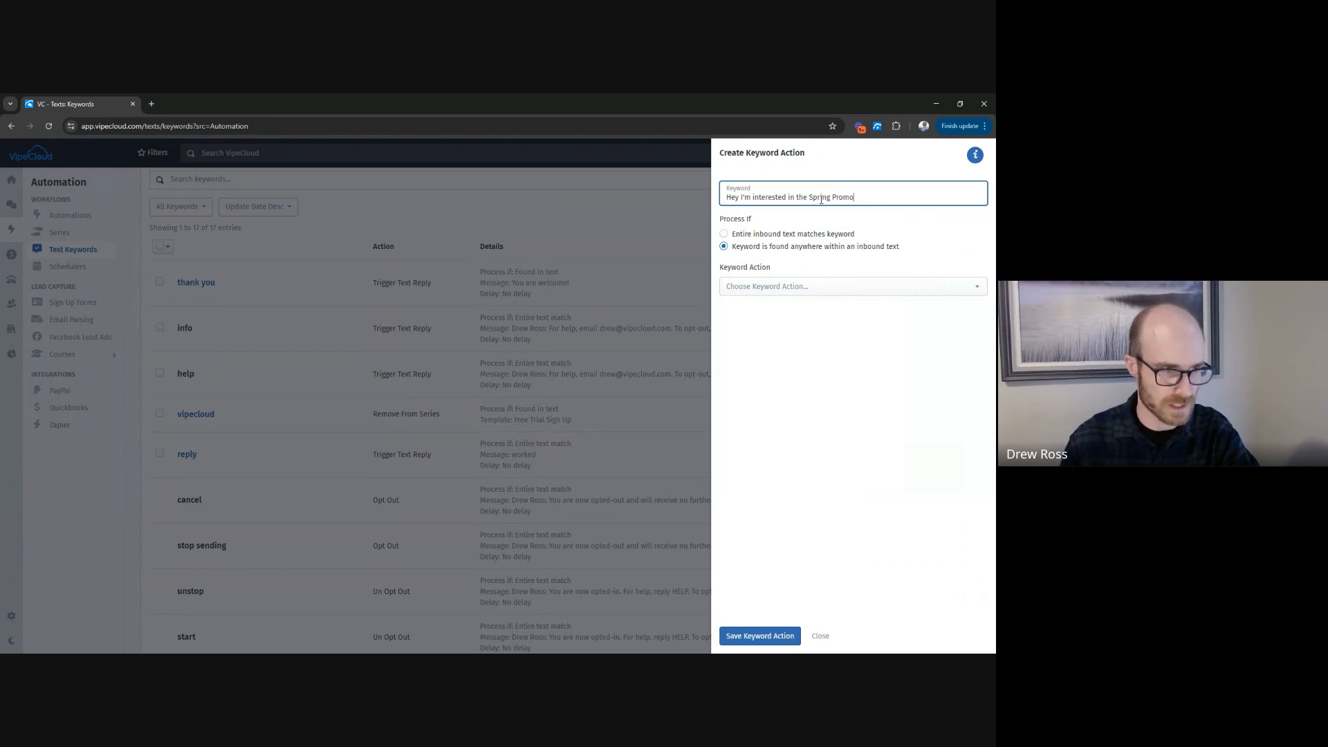
Process the keyword only if the entire inbound text matches, and shorten it to "Spring Promo".
{"action": "left_click", "coordinate": [751, 235]}
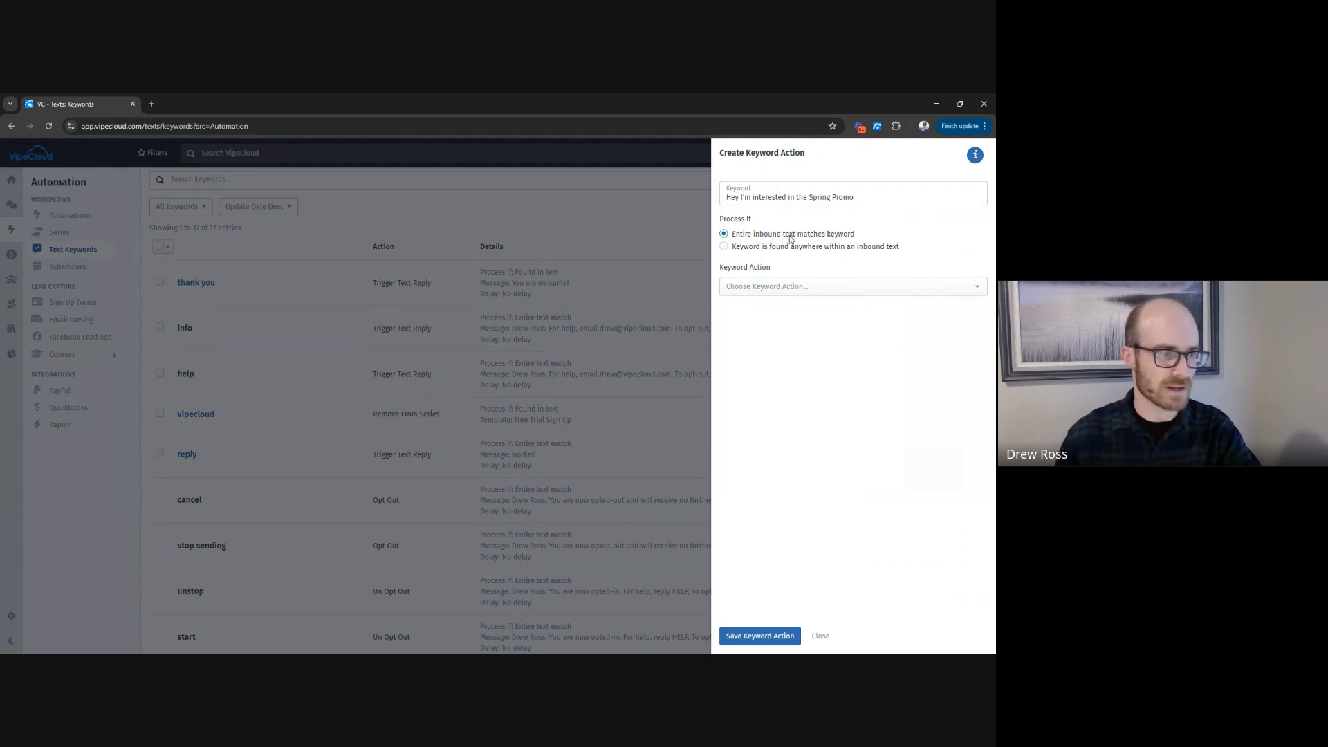
{"action": "left_click_drag", "start_coordinate": [808, 197], "coordinate": [724, 200]}
{"action": "key", "text": "BackSpace"}
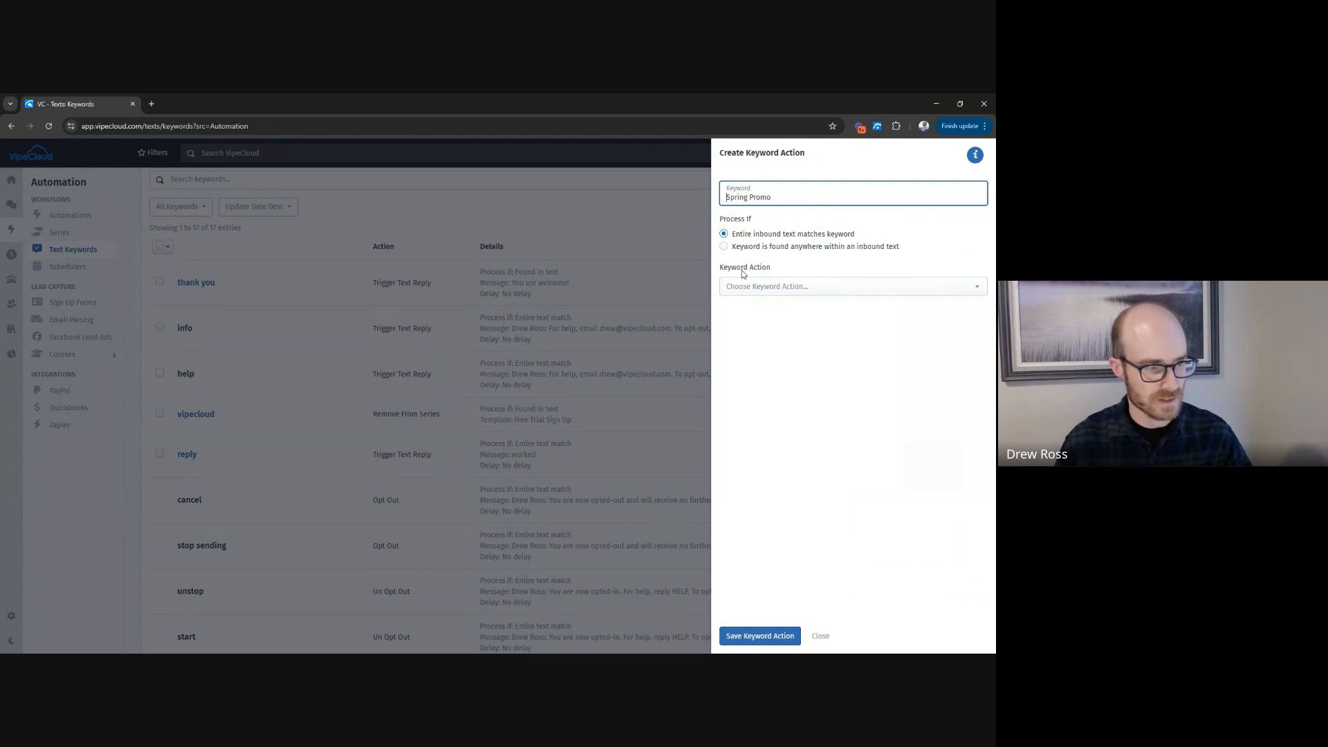
Set the keyword action to Trigger Text Reply, check the available text templates, and switch the reply to Simple Text.
{"action": "left_click", "coordinate": [761, 289]}
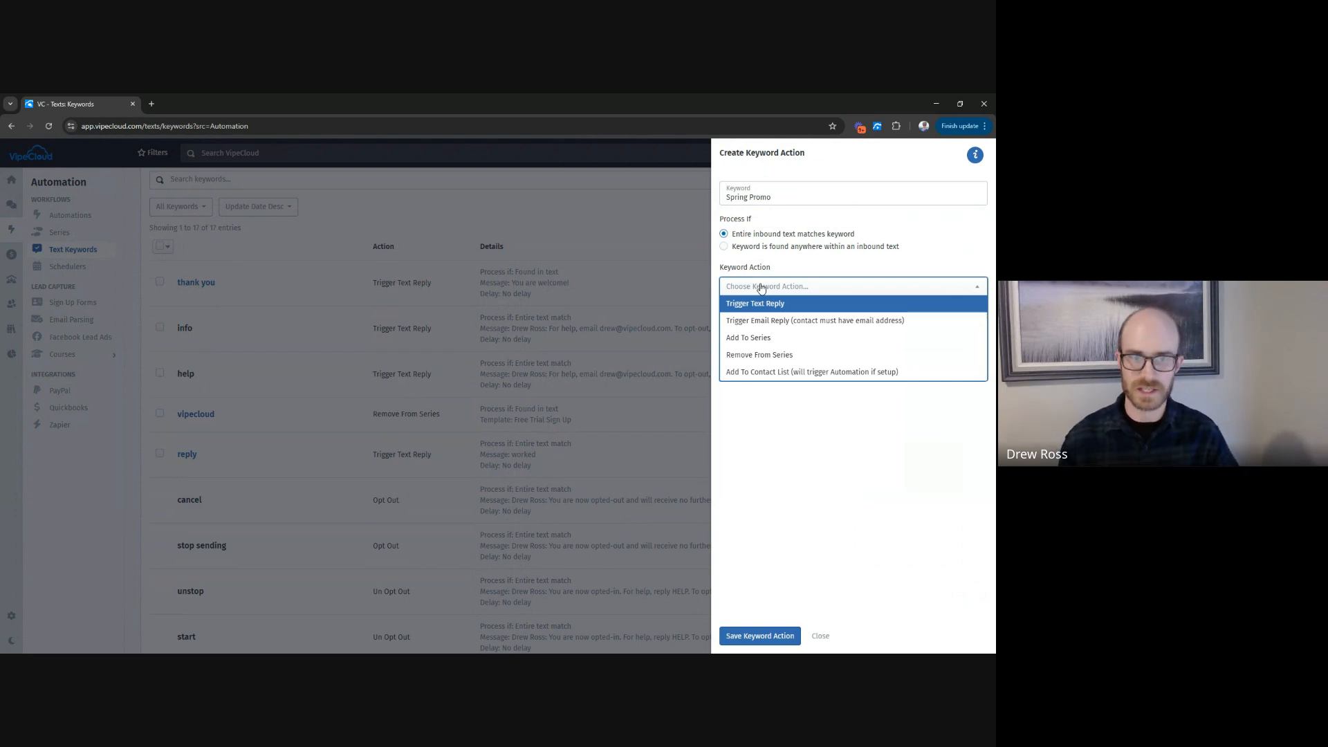
{"action": "left_click", "coordinate": [815, 310]}
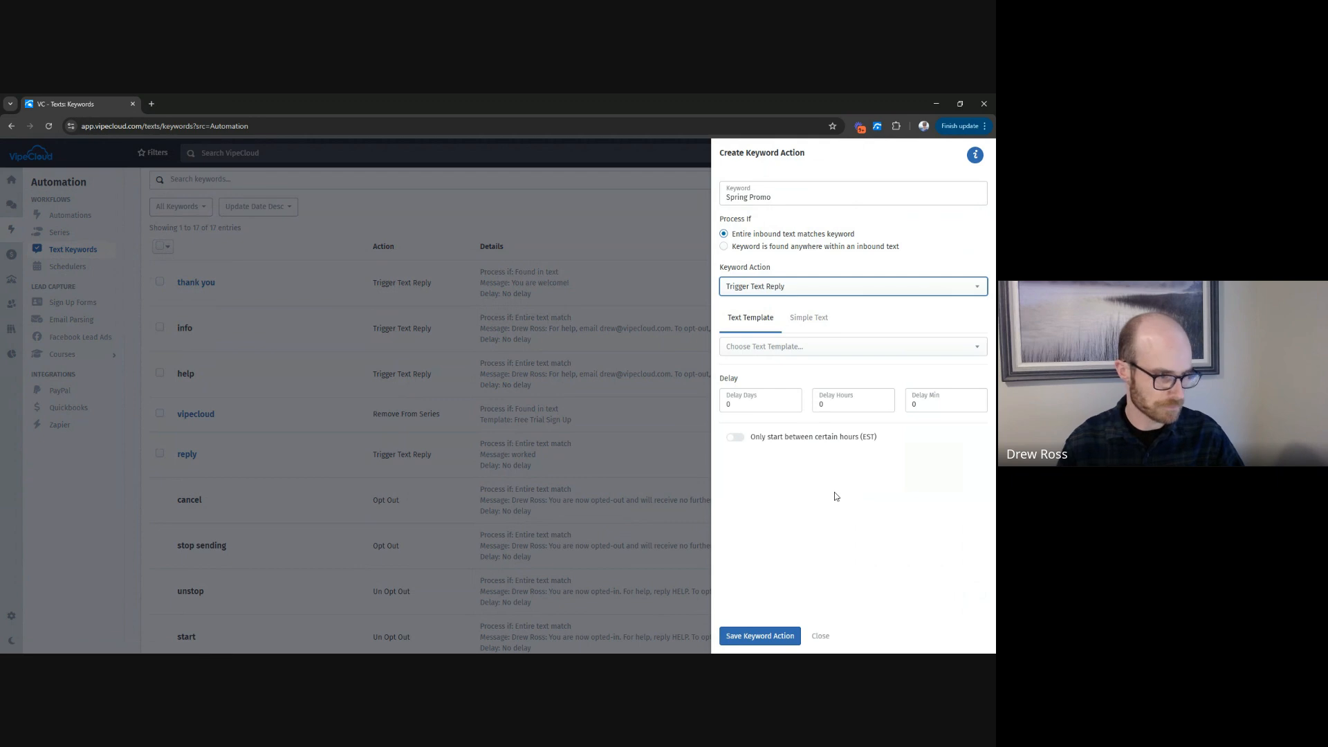
{"action": "left_click", "coordinate": [767, 349]}
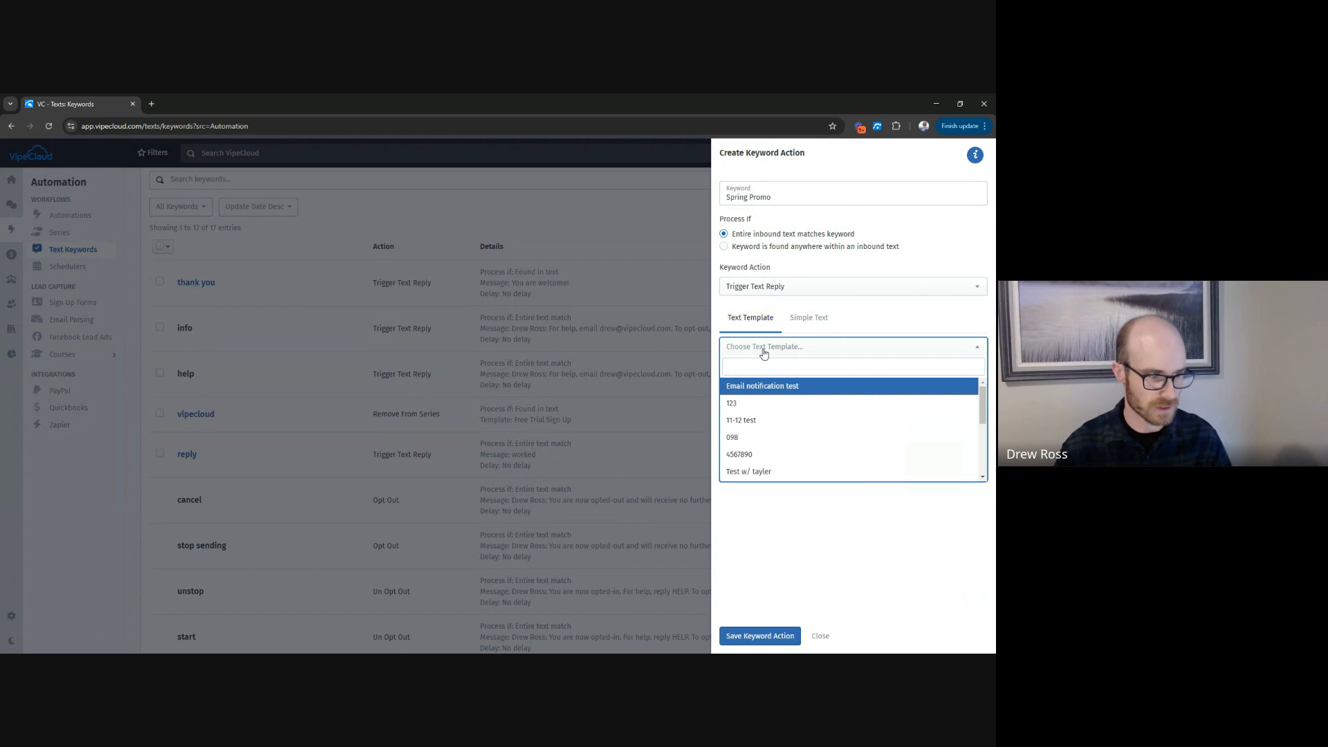
{"action": "left_click", "coordinate": [775, 351]}
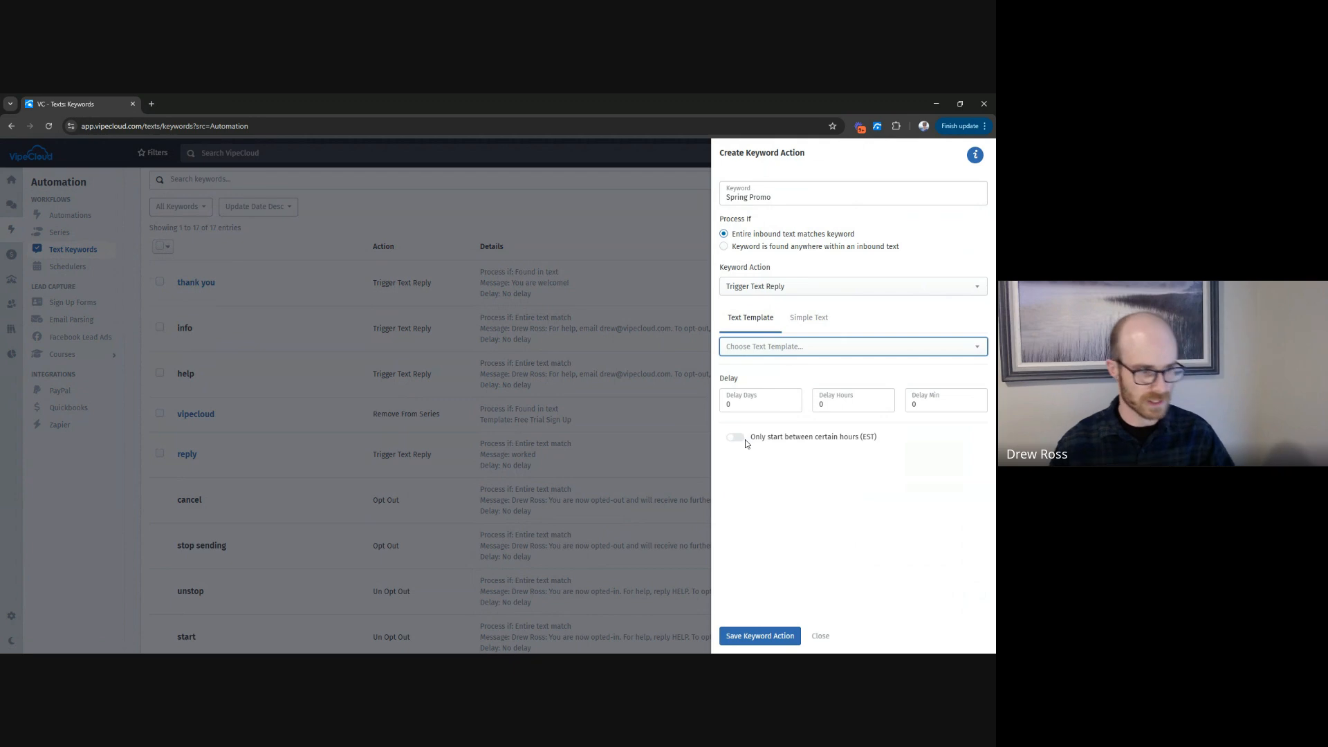
{"action": "left_click", "coordinate": [820, 324]}
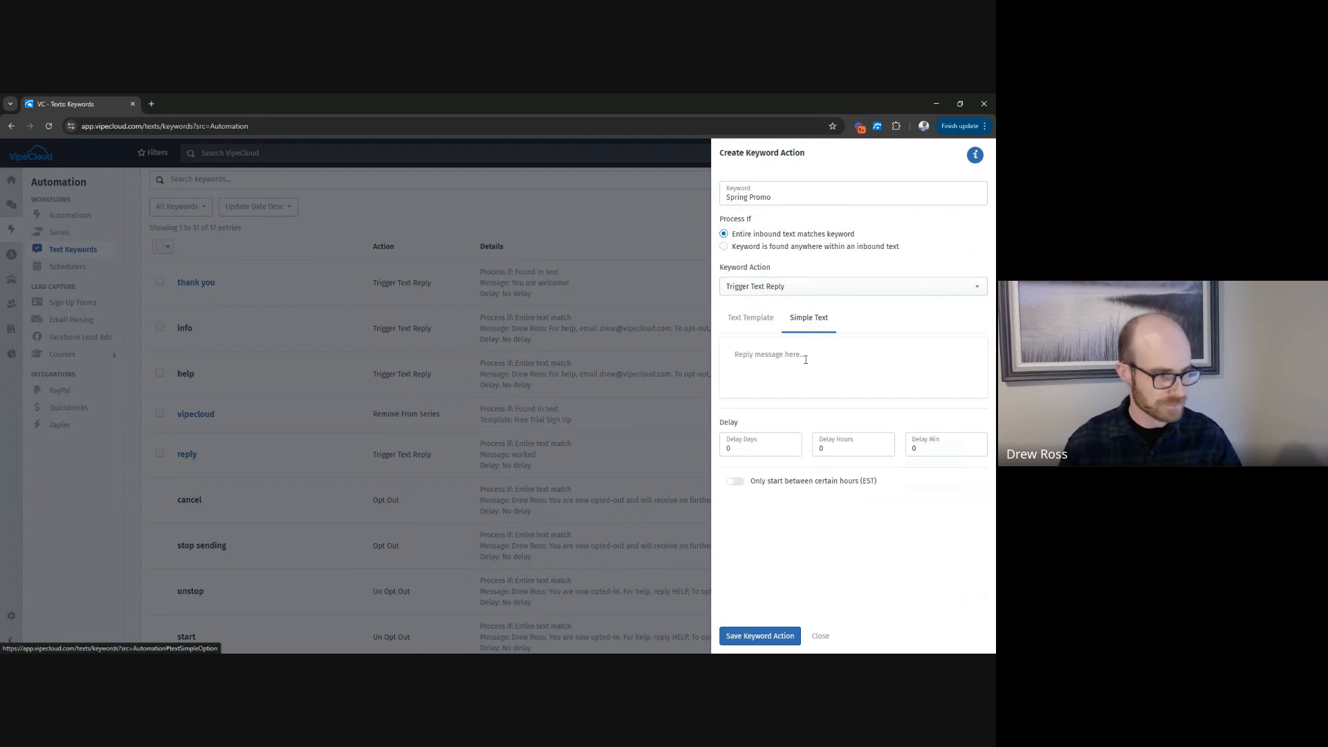
{"action": "left_click", "coordinate": [863, 365]}
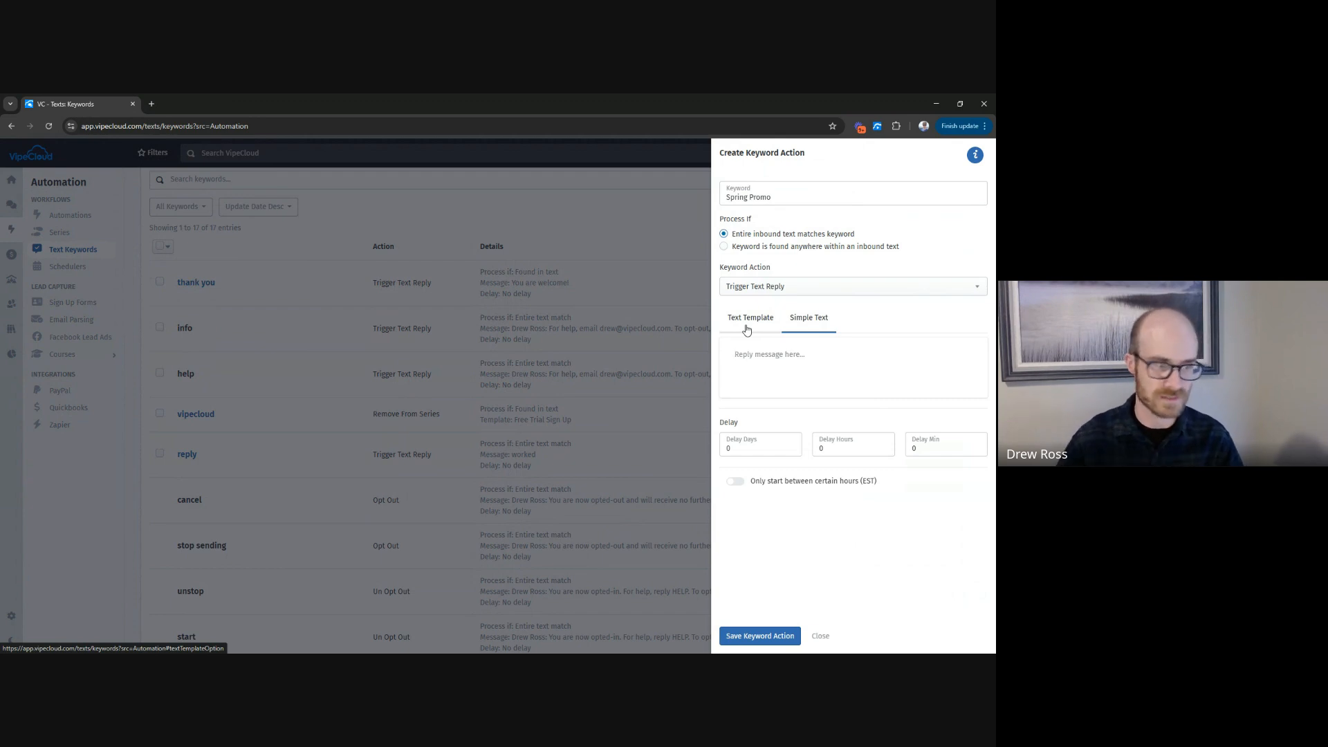
Change the keyword action to Trigger Email Reply with the "1/2" email template.
{"action": "left_click", "coordinate": [794, 291]}
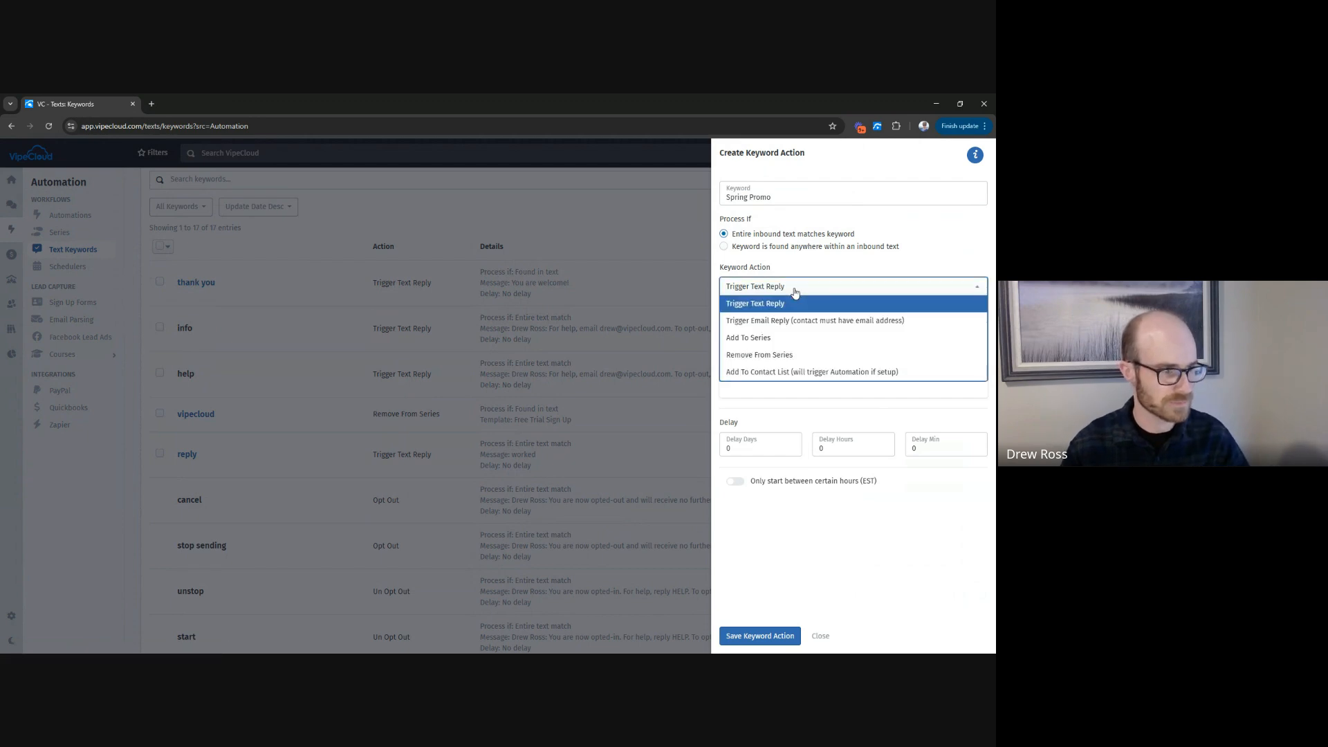
{"action": "left_click", "coordinate": [745, 326]}
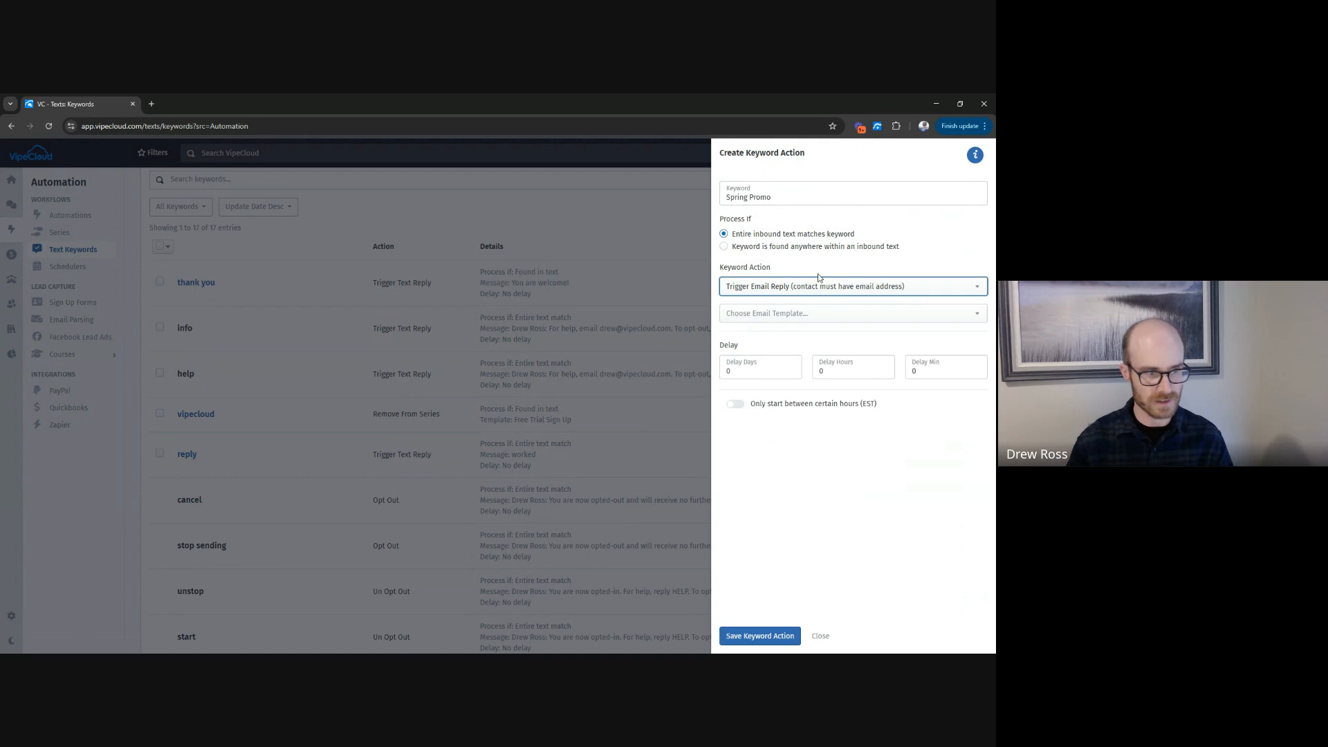
{"action": "left_click", "coordinate": [810, 320]}
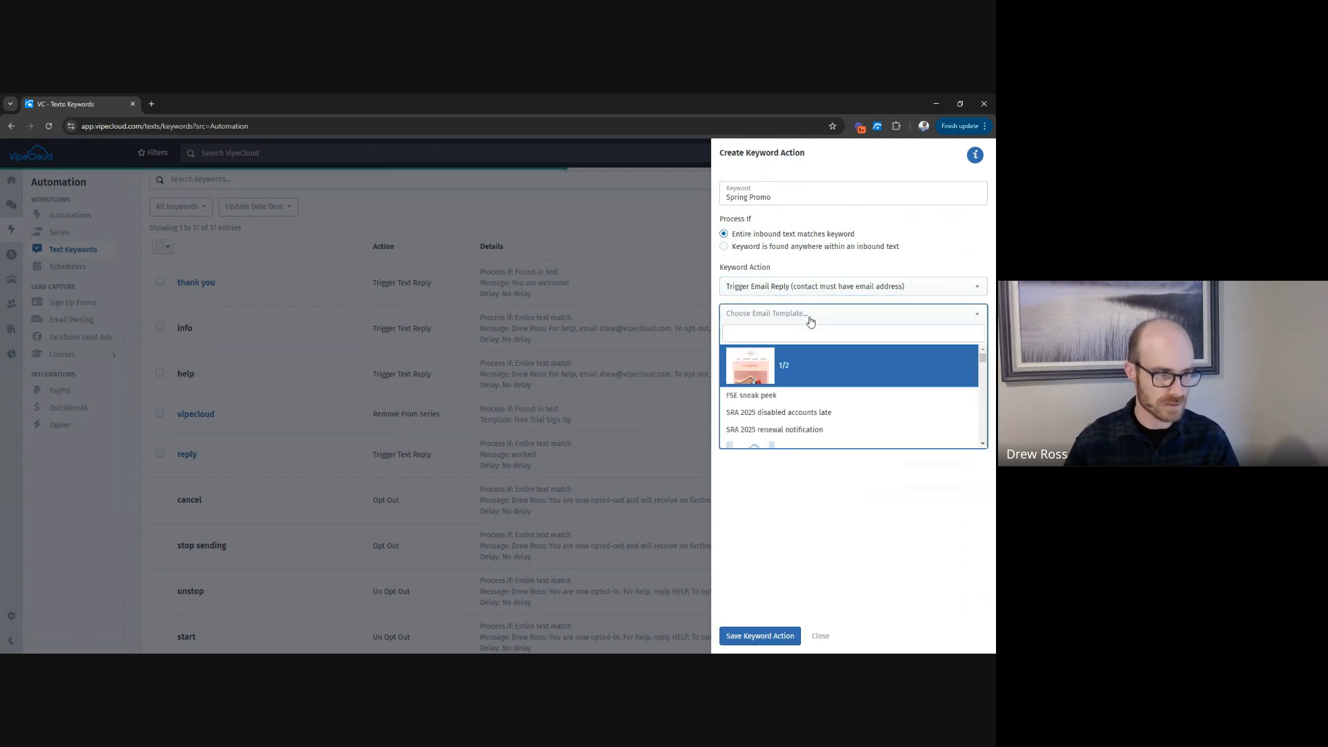
{"action": "left_click", "coordinate": [835, 365]}
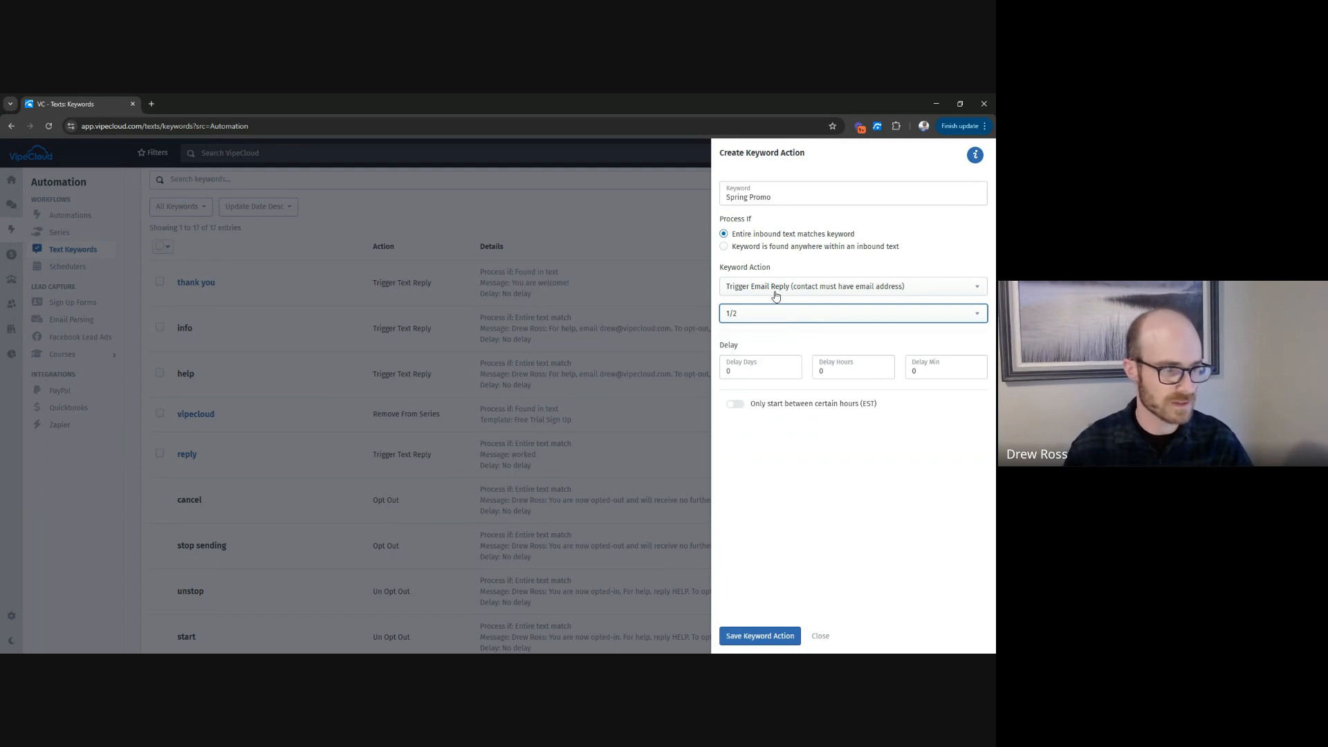
Try the Add To Series keyword action, followed by Remove From Series.
{"action": "left_click", "coordinate": [780, 295]}
{"action": "left_click", "coordinate": [757, 336]}
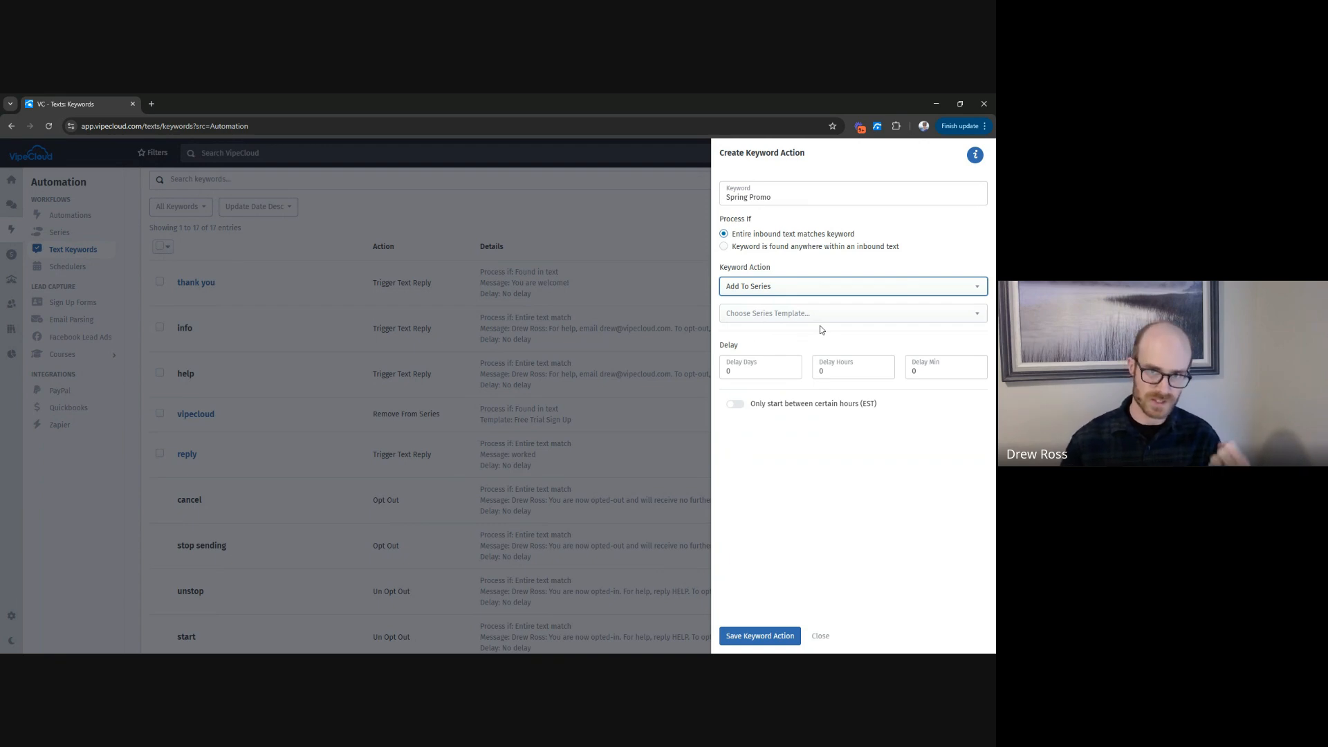
{"action": "left_click", "coordinate": [800, 293]}
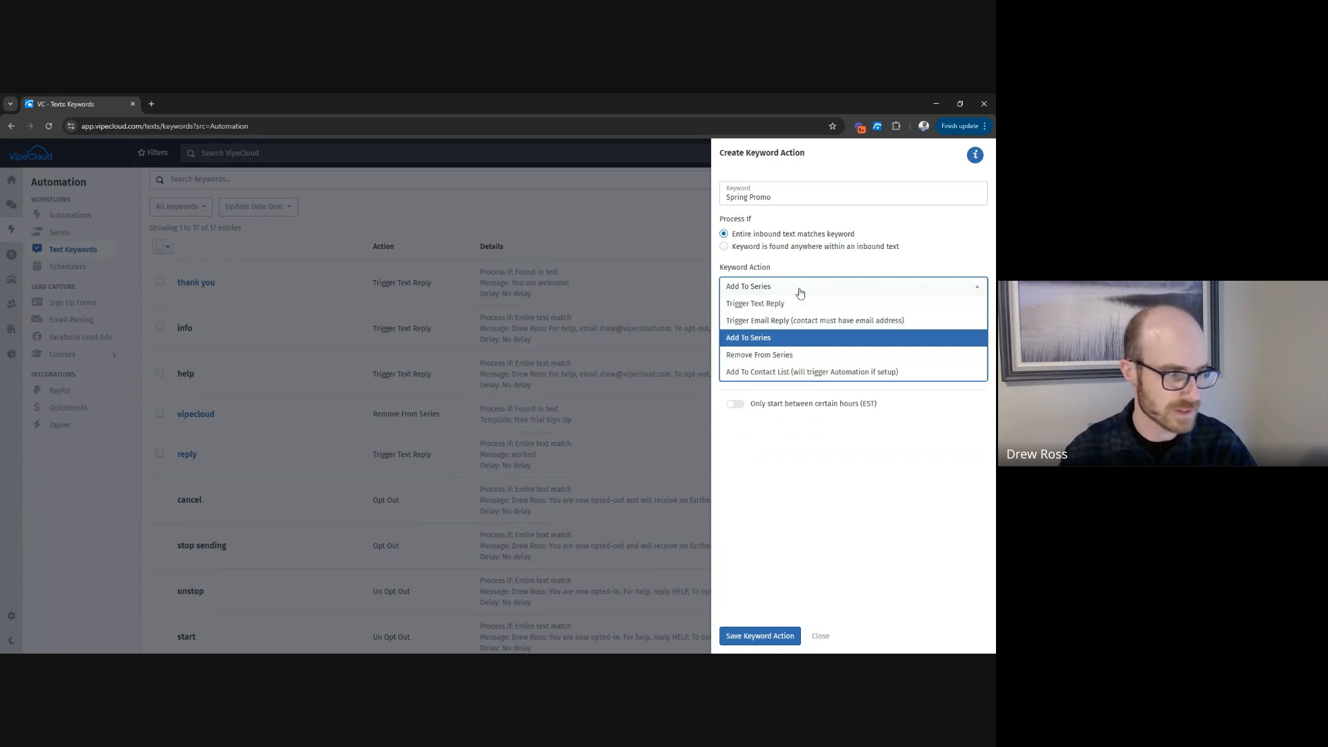
{"action": "left_click", "coordinate": [775, 356]}
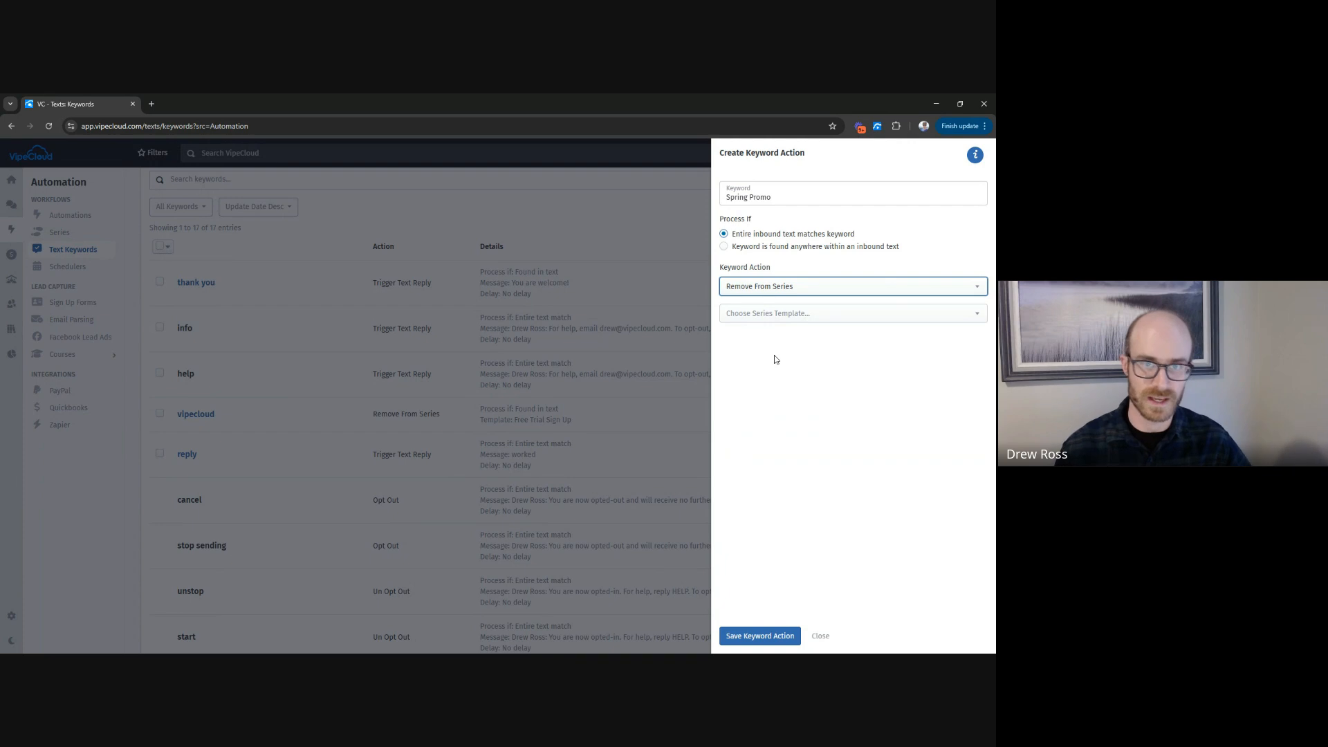
Try the Add To Contact List action with the "12-19" list, and close the new keyword form without saving.
{"action": "left_click", "coordinate": [782, 291]}
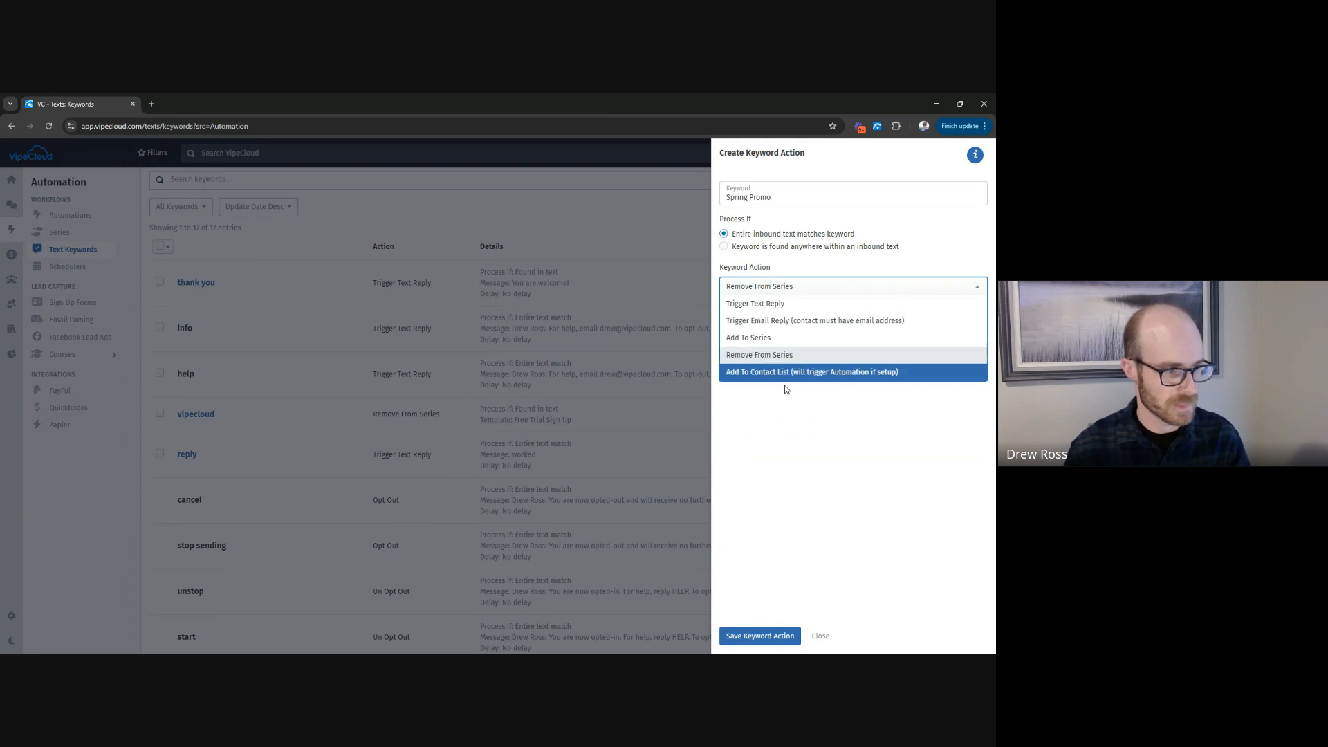
{"action": "left_click", "coordinate": [742, 377]}
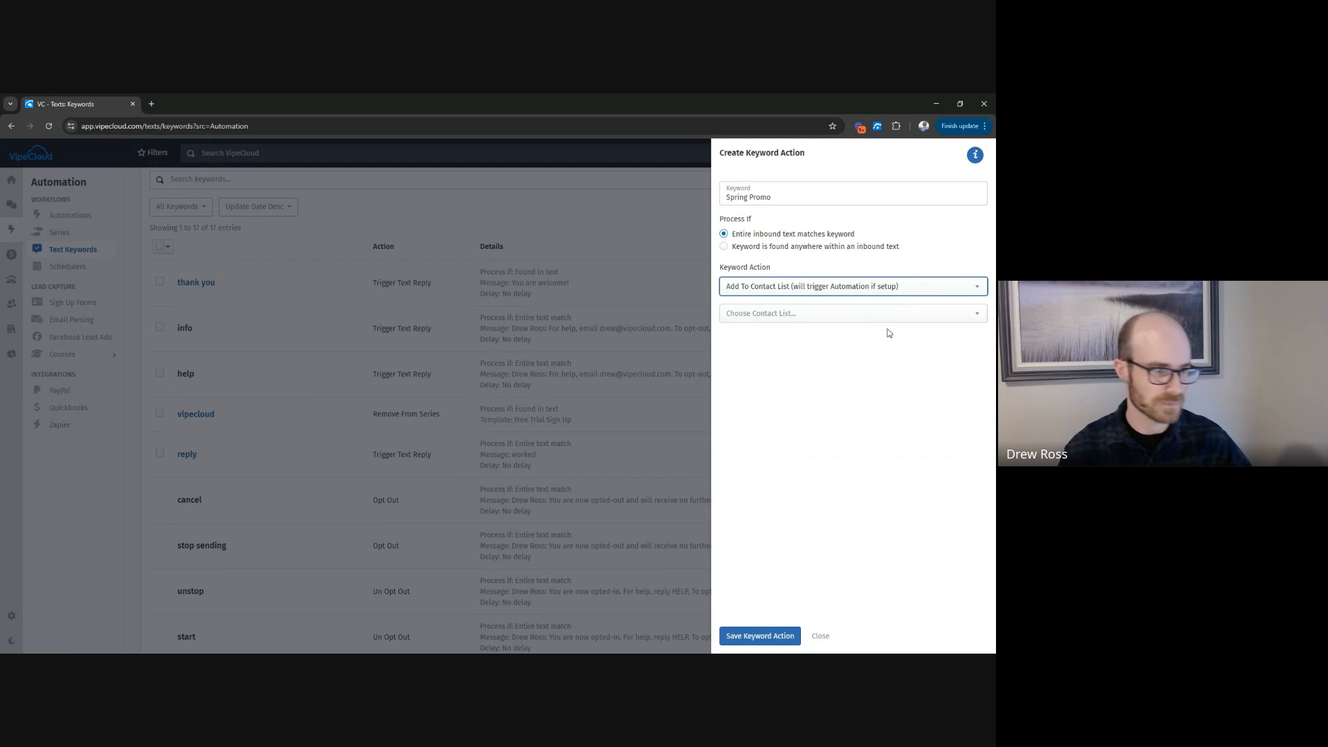
{"action": "left_click", "coordinate": [743, 322]}
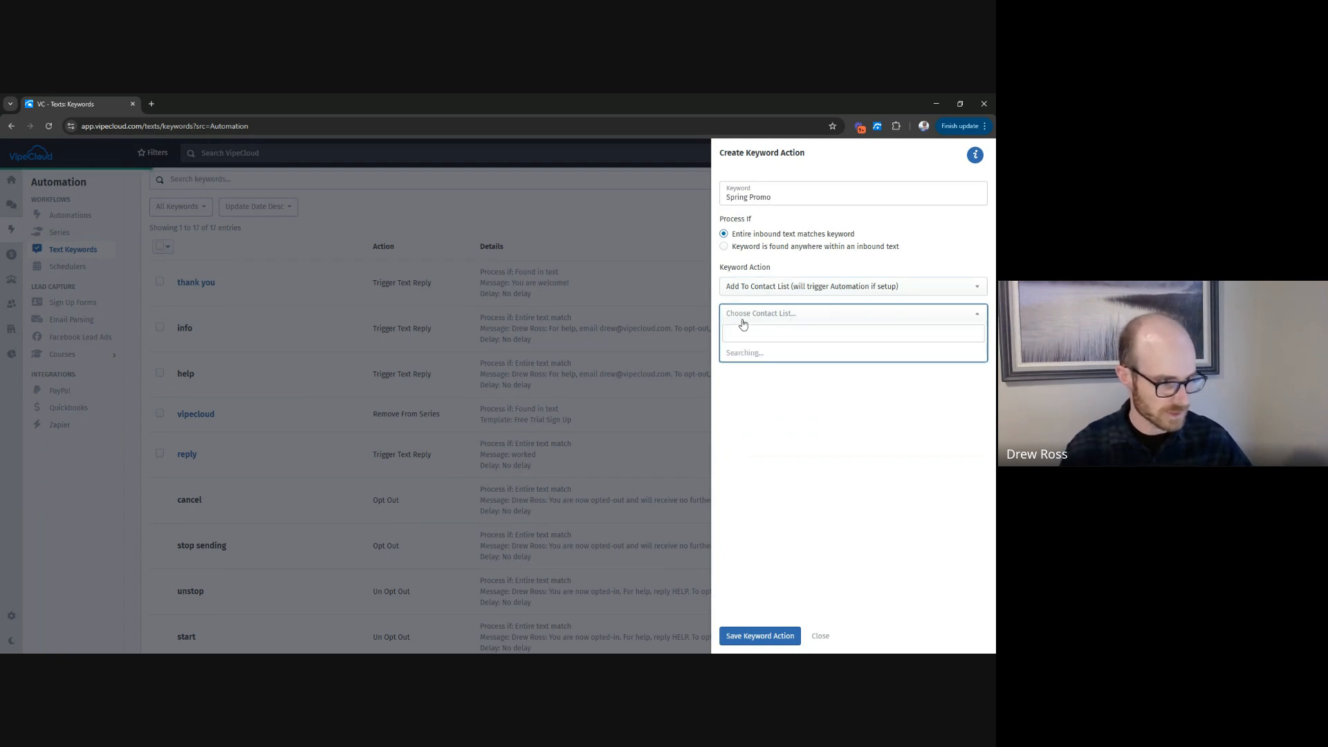
{"action": "left_click", "coordinate": [847, 365]}
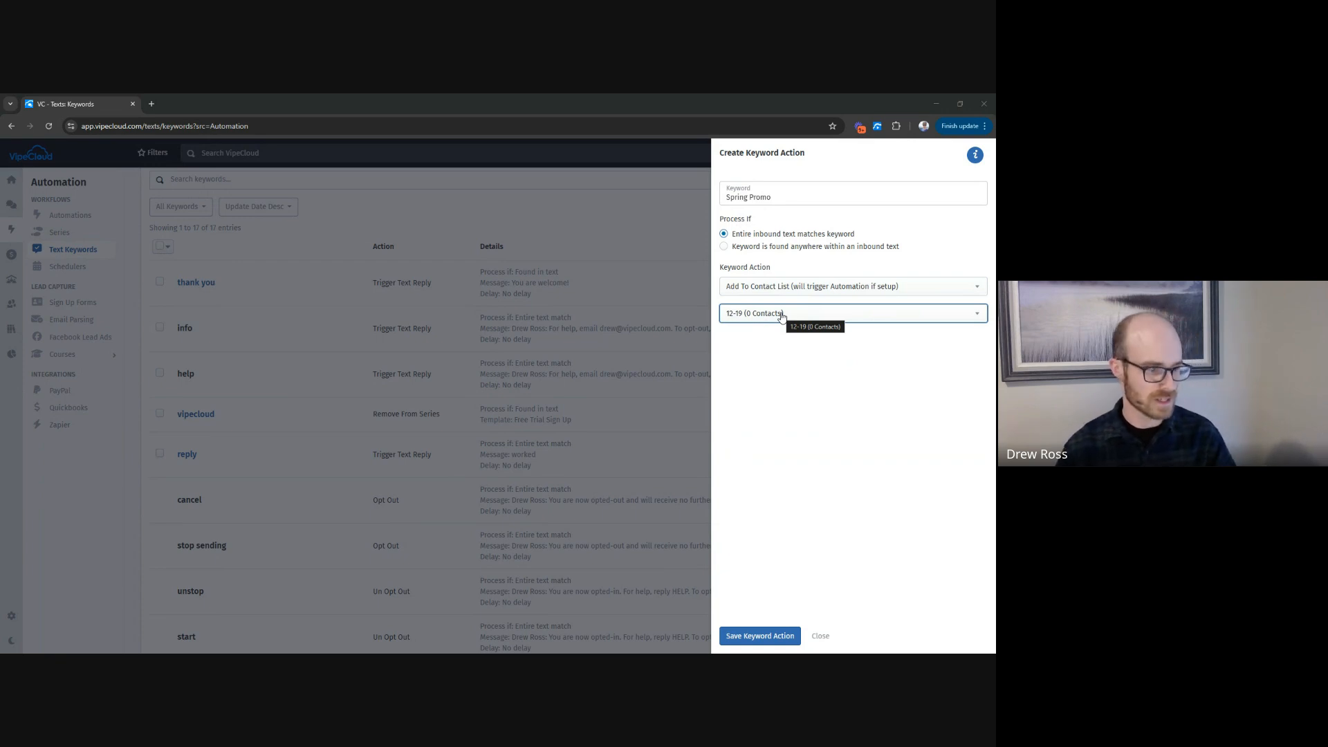
{"action": "left_click", "coordinate": [827, 638]}
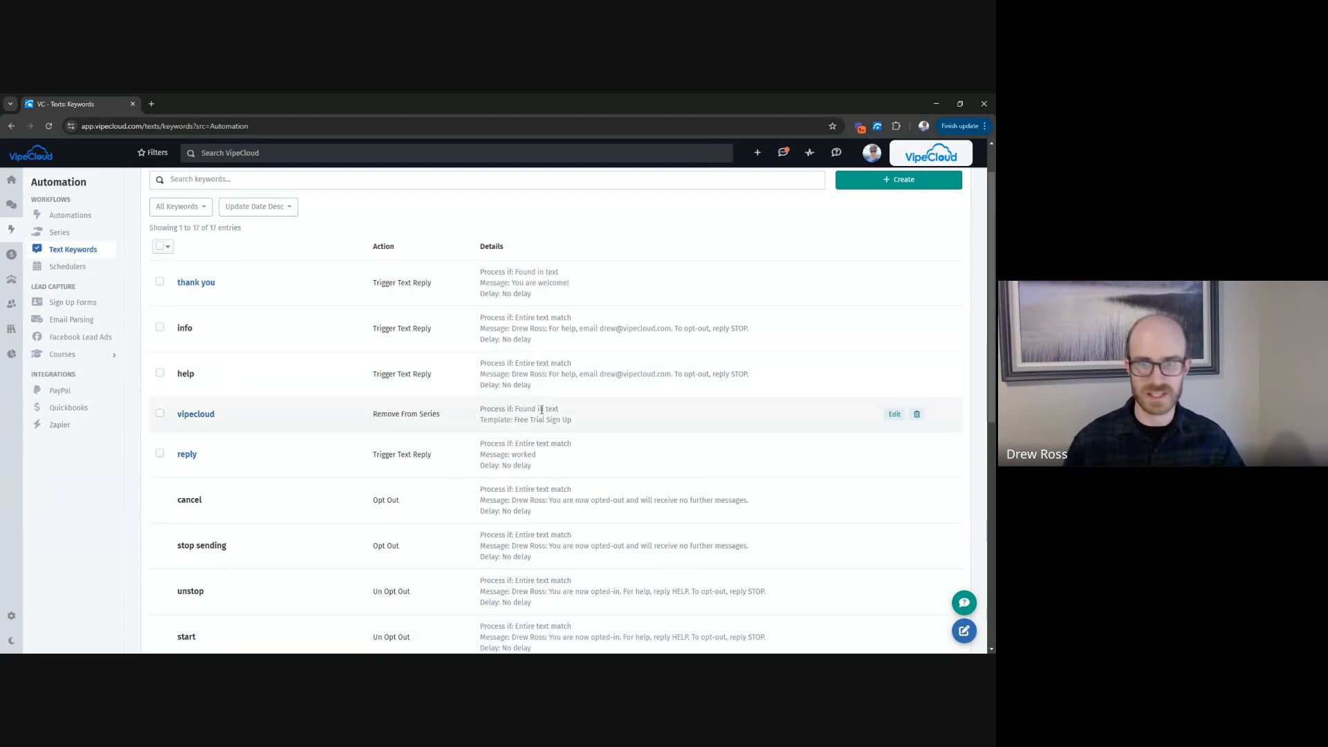
{"action": "scroll", "coordinate": [580, 418], "scroll_direction": "up", "scroll_amount": 1}
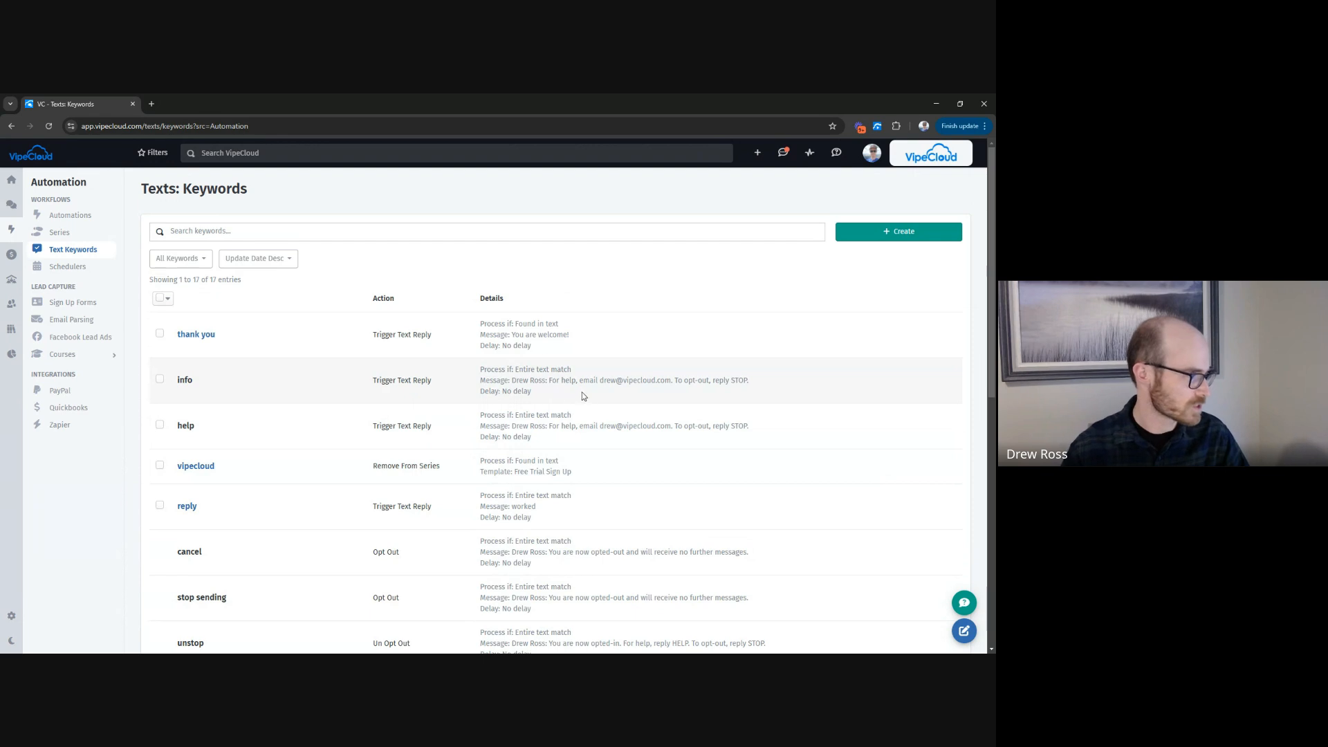
Filter the text keywords list by Opt Out, followed by Remove From Series and Add To Series.
{"action": "left_click", "coordinate": [173, 263]}
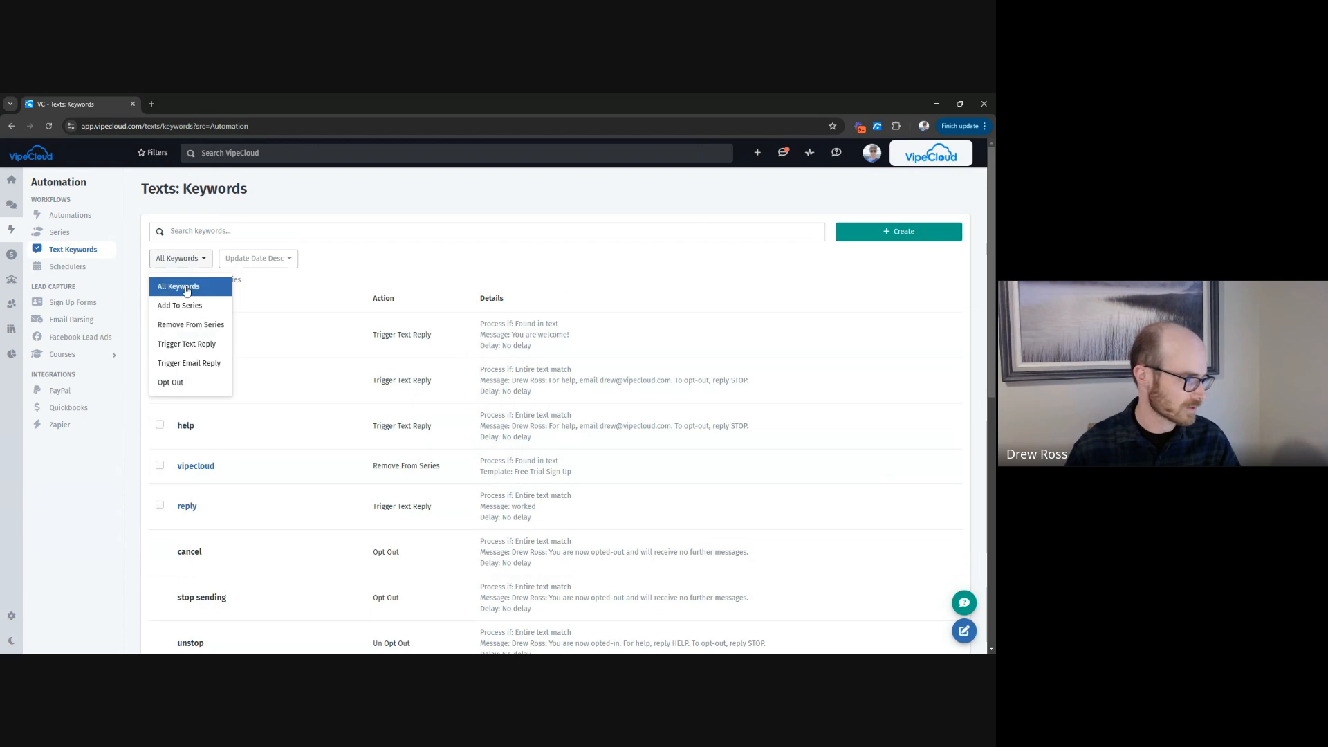
{"action": "left_click", "coordinate": [207, 382]}
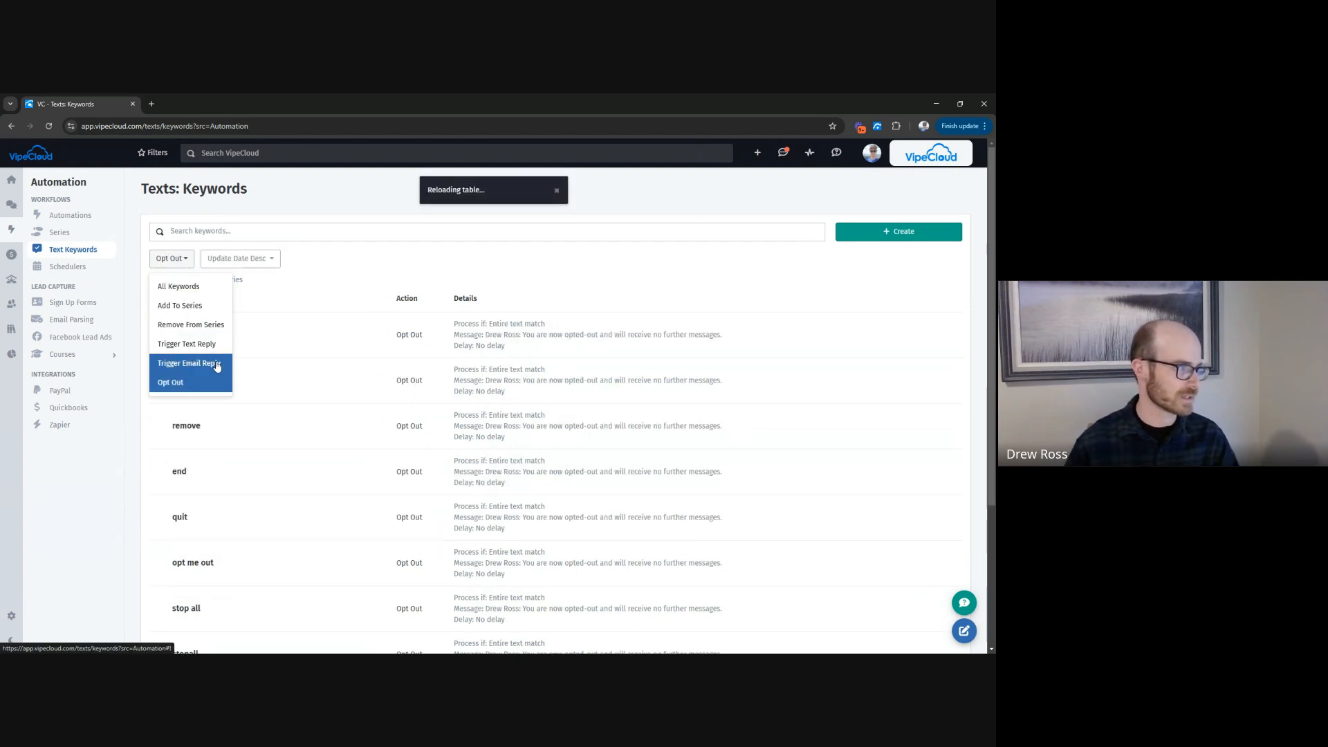
{"action": "left_click", "coordinate": [168, 260]}
{"action": "left_click", "coordinate": [198, 325]}
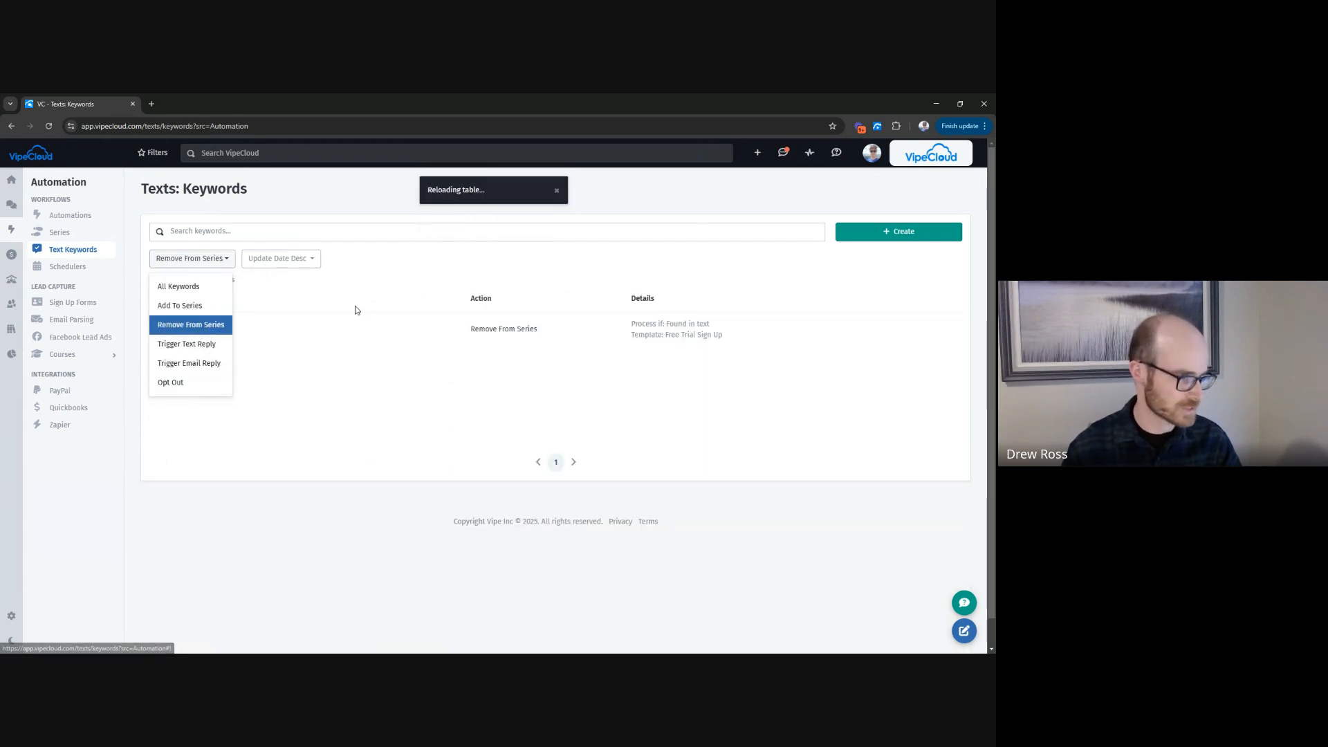
{"action": "left_click", "coordinate": [192, 260]}
{"action": "left_click", "coordinate": [181, 305]}
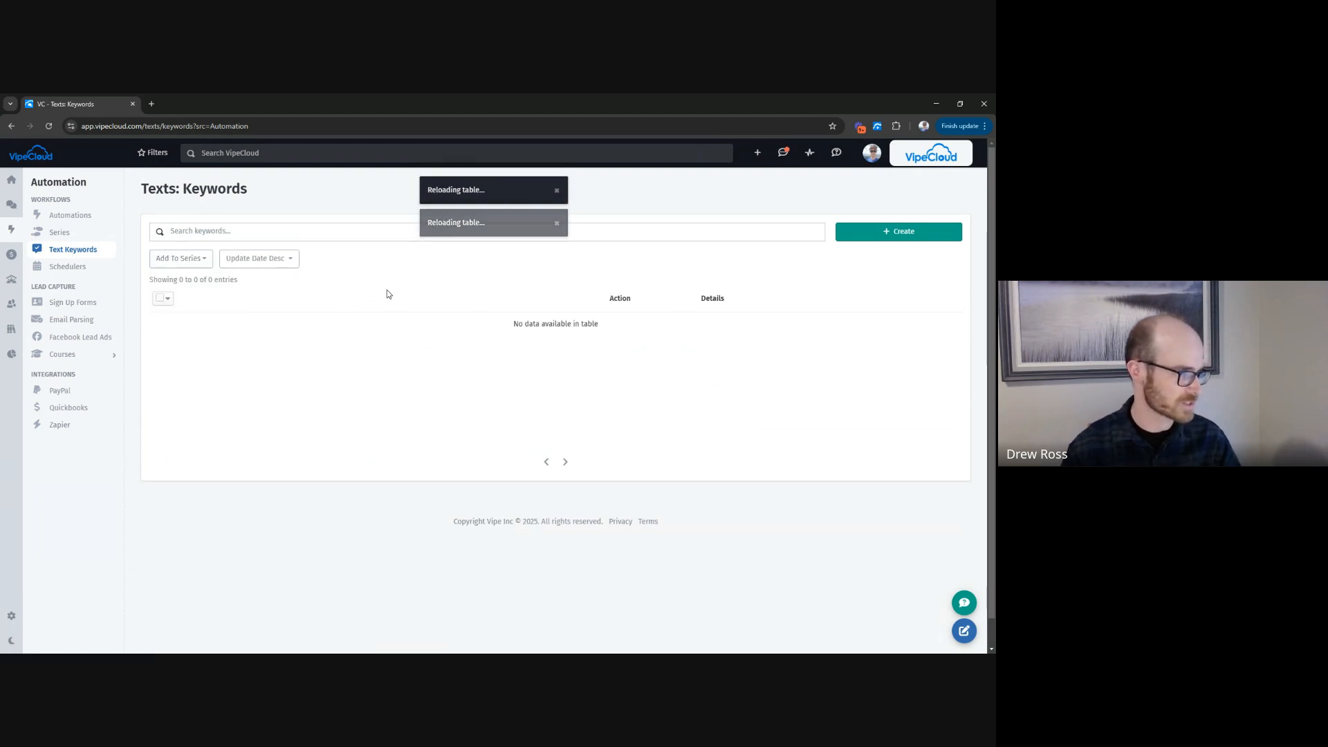
Check the sort options for the keywords list without changing the order, and reset the filter to All Keywords.
{"action": "left_click", "coordinate": [280, 258]}
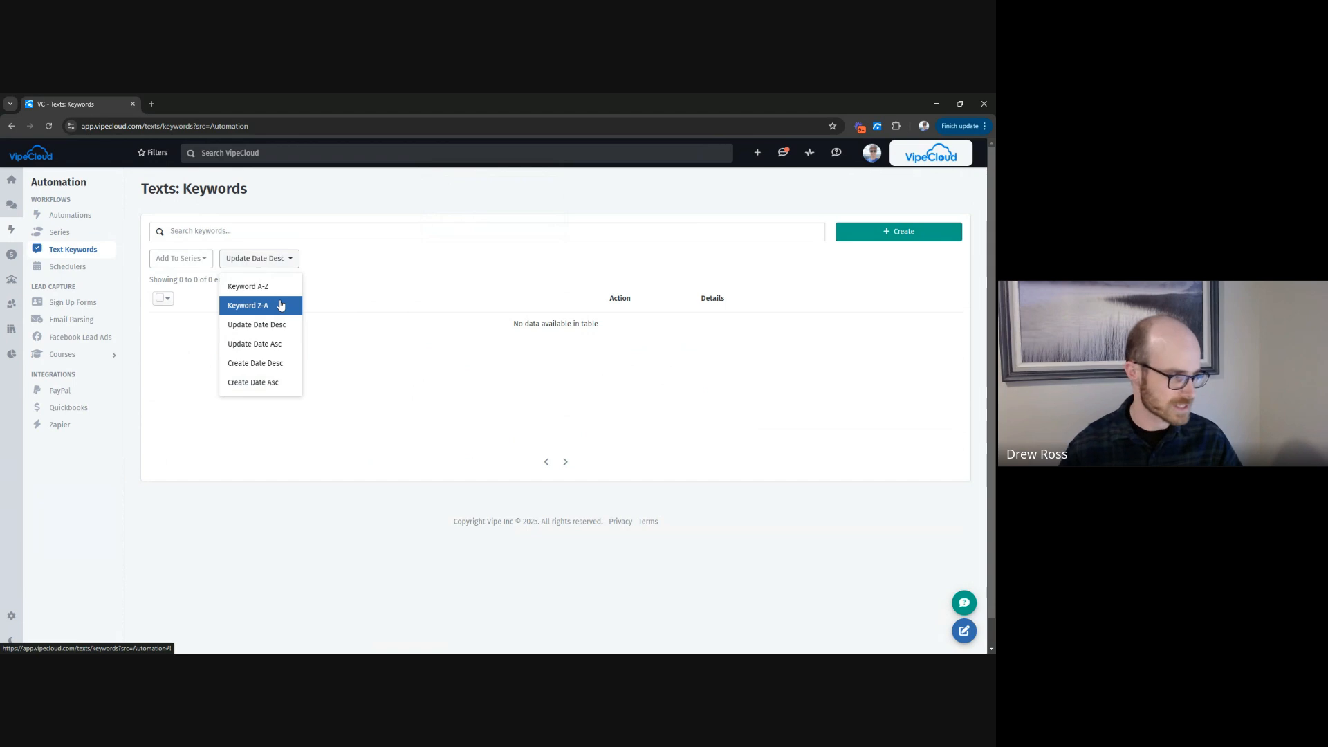
{"action": "left_click", "coordinate": [353, 282]}
{"action": "left_click", "coordinate": [198, 262]}
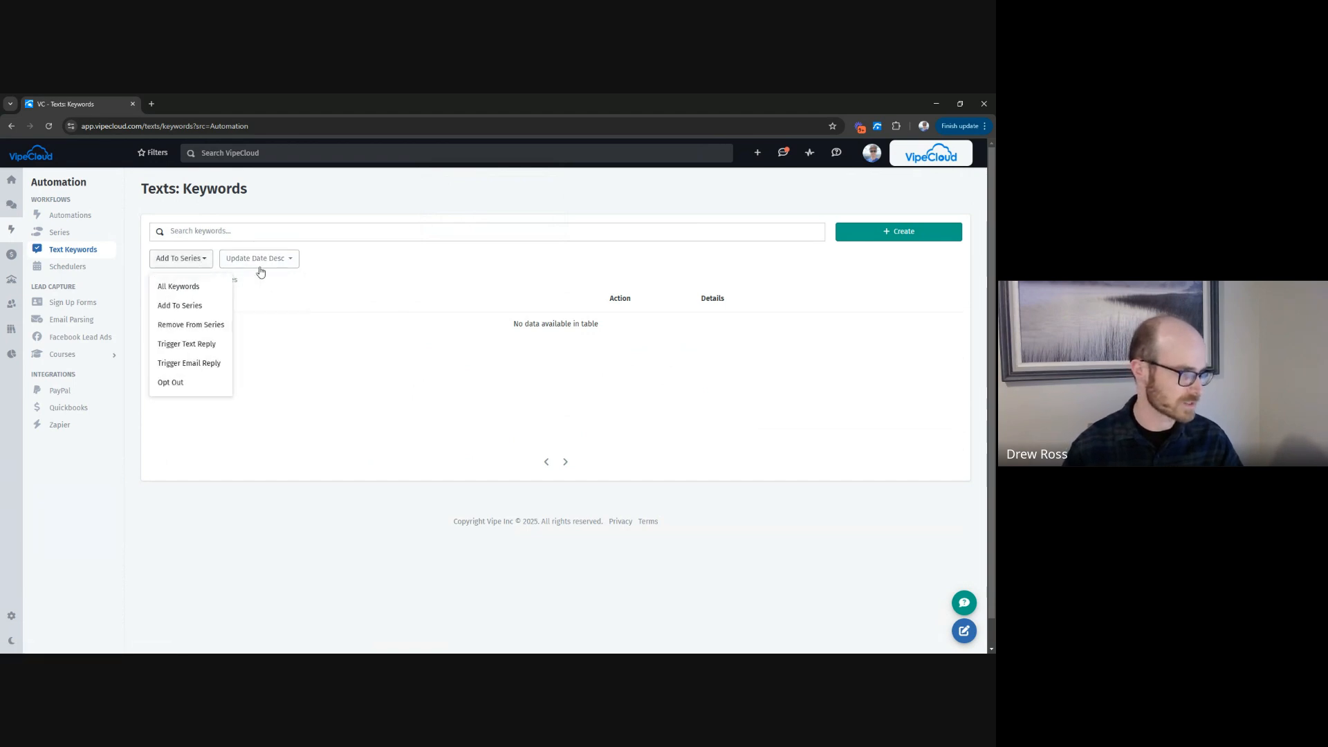
{"action": "left_click", "coordinate": [178, 286]}
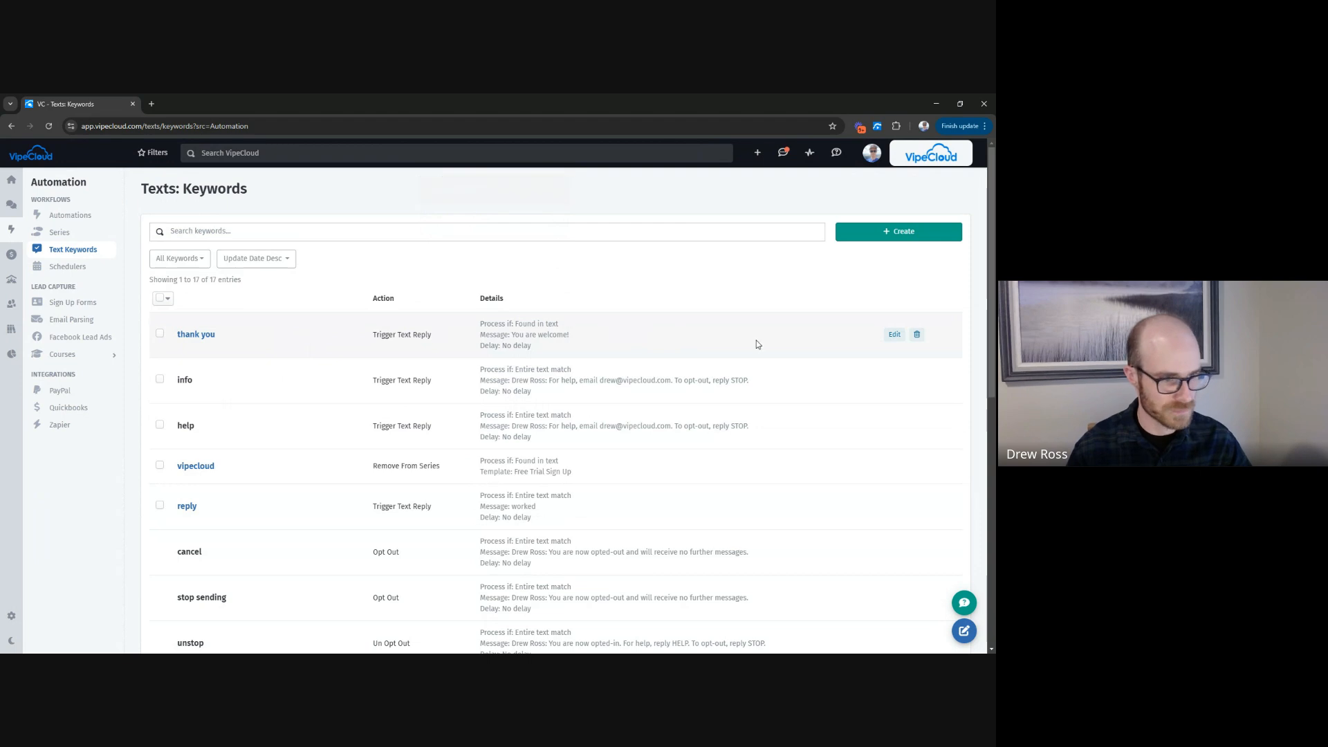
Review the keyword action settings of the "thank you" keyword and close them without saving.
{"action": "left_click", "coordinate": [895, 334]}
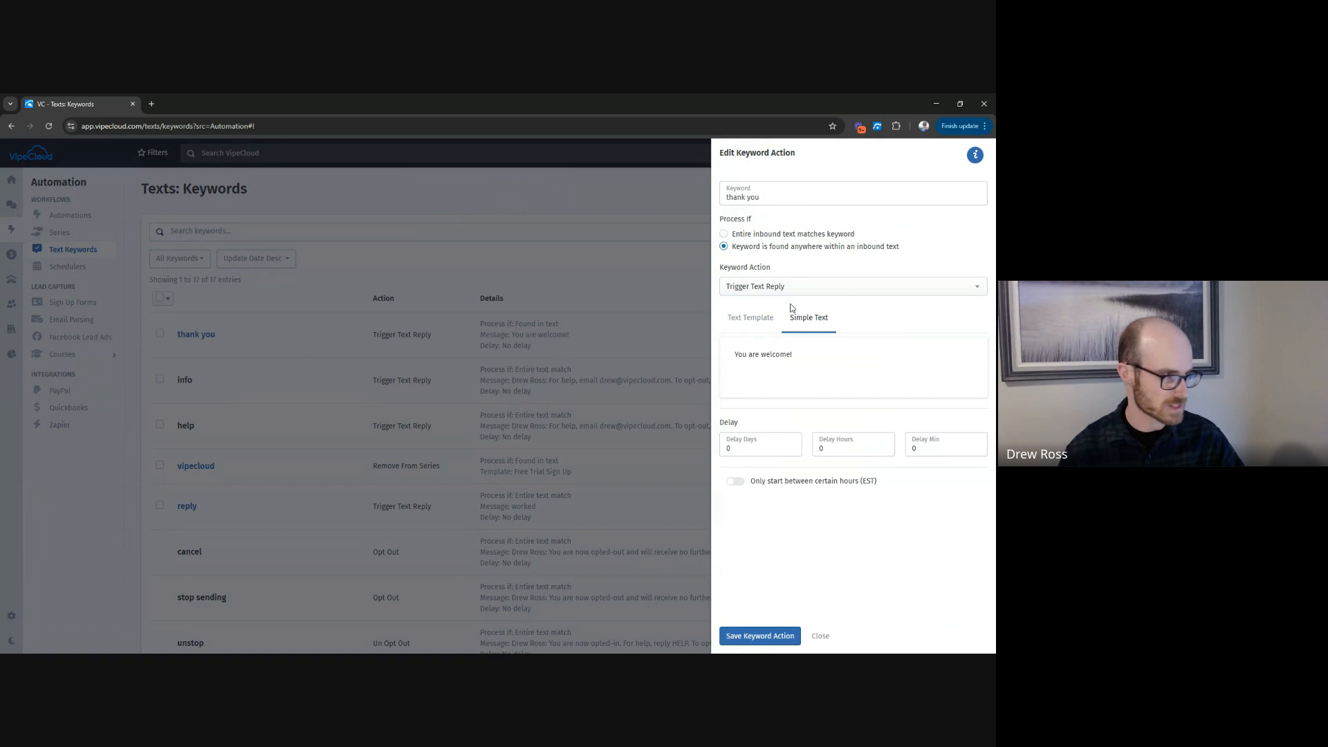
{"action": "left_click", "coordinate": [821, 637]}
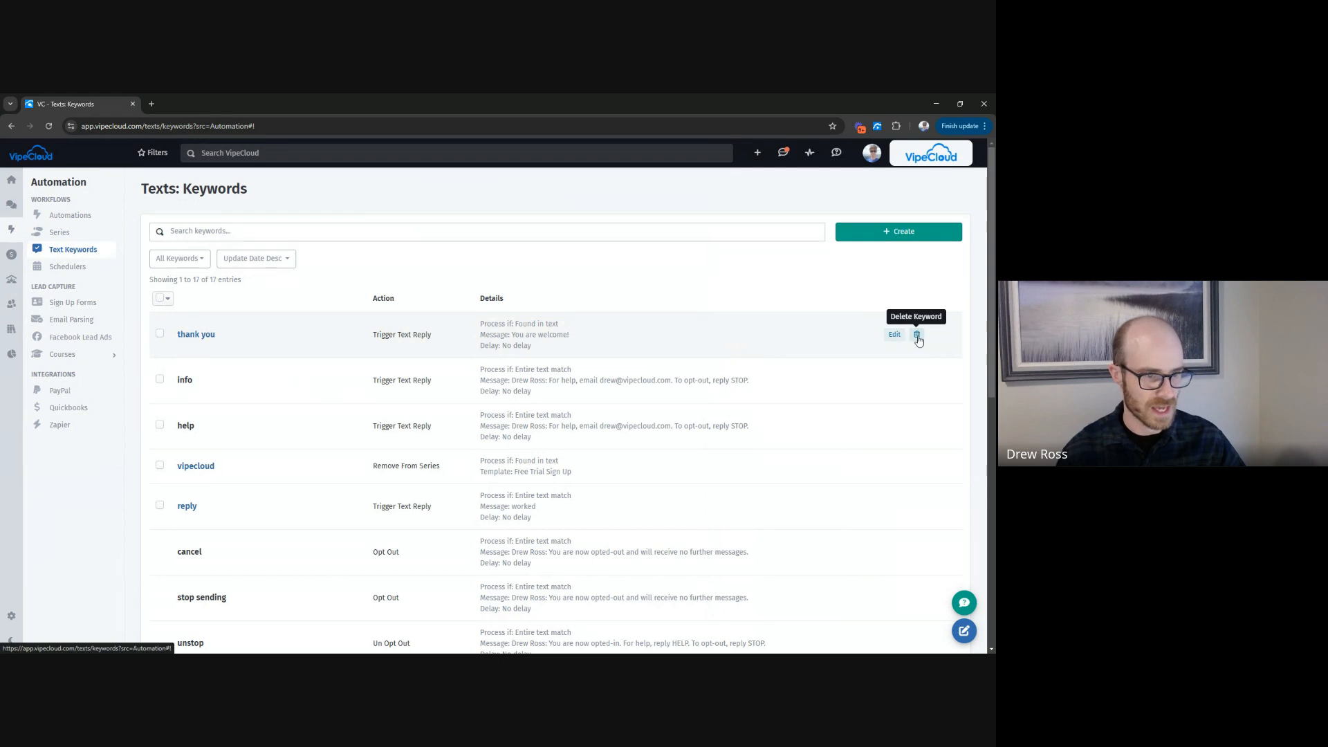